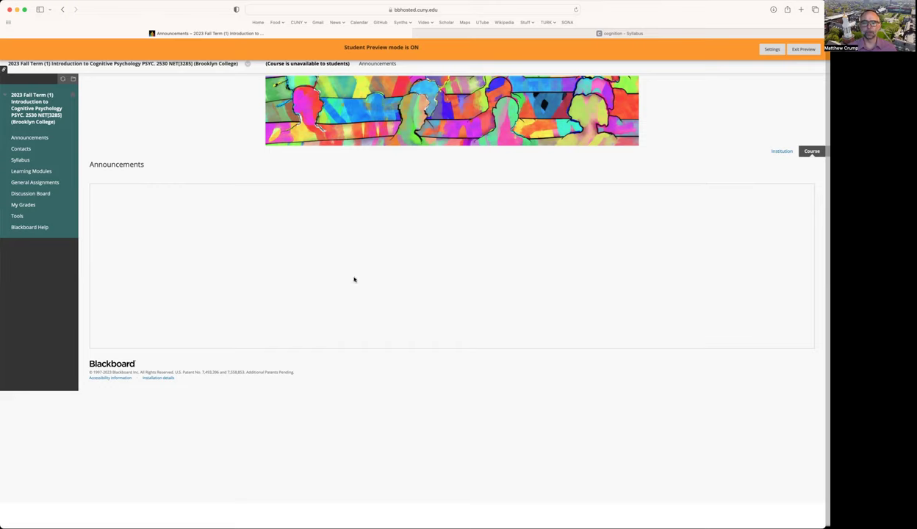
# Show the course Announcements page in Student Preview.
pyautogui.click(36, 137)
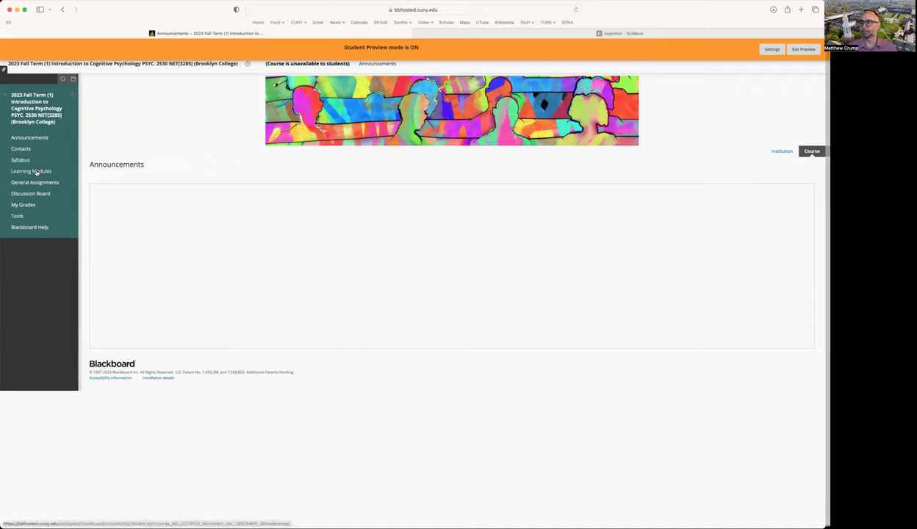
# View the course Contacts page, then open the course Syllabus page.
pyautogui.click(25, 149)
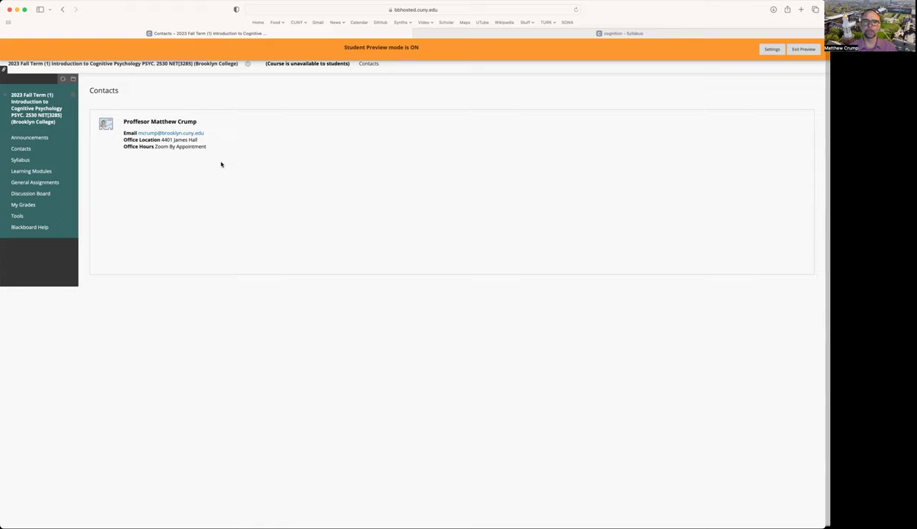
pyautogui.click(20, 160)
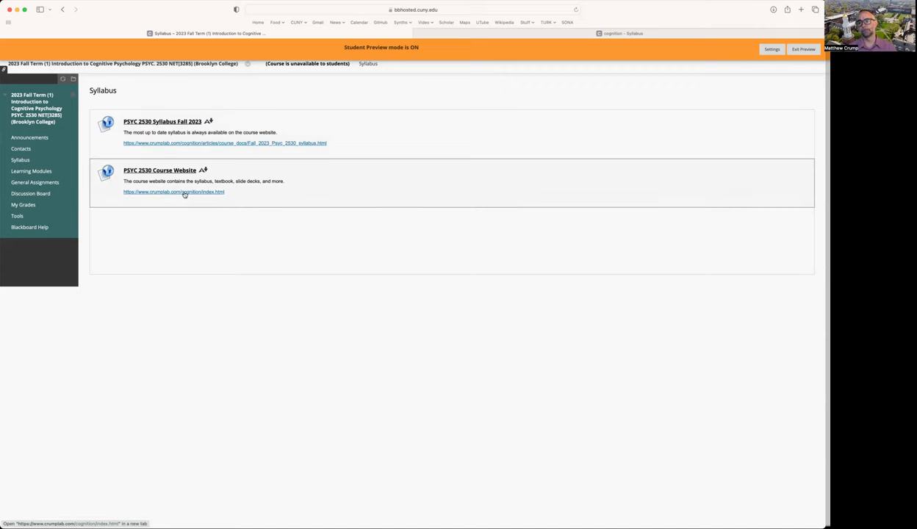
# Browse the course website's Syllabus, Textbook, Learning Modules and Slides, then return to Blackboard.
pyautogui.click(184, 194)
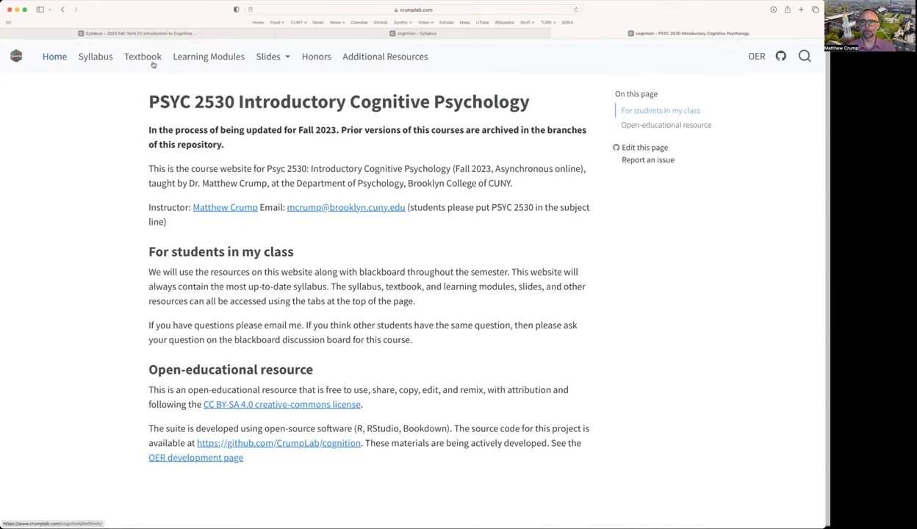
pyautogui.click(96, 57)
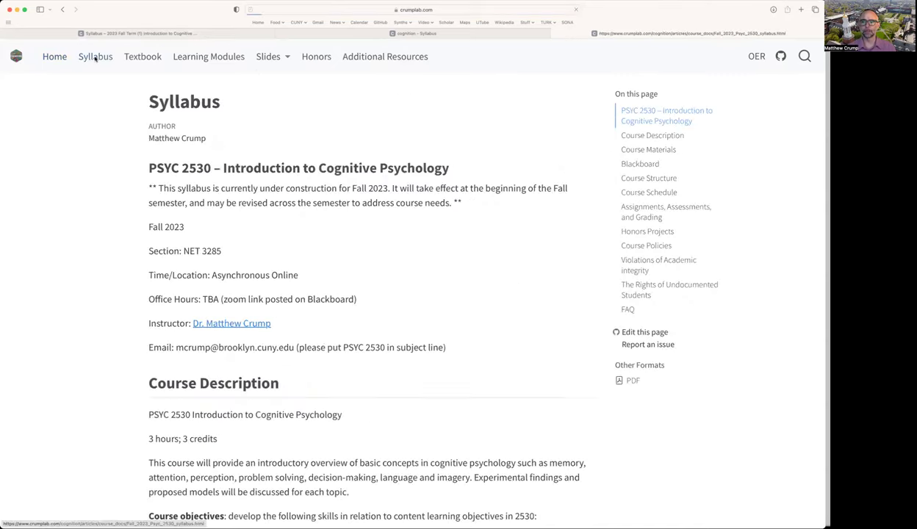
pyautogui.click(149, 59)
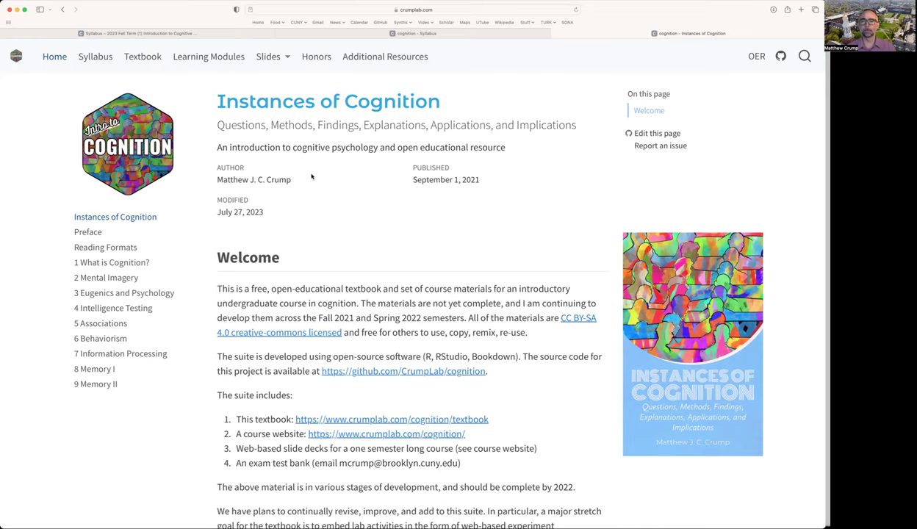
pyautogui.click(198, 58)
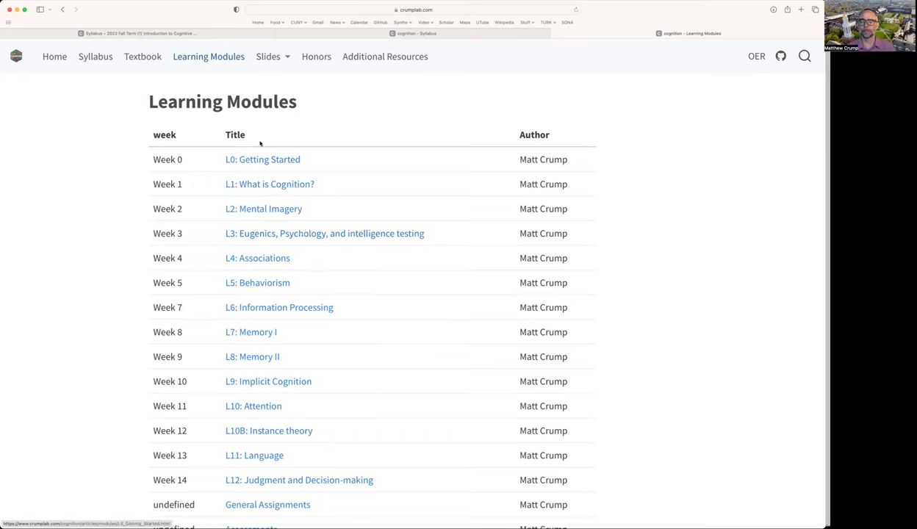
pyautogui.click(274, 58)
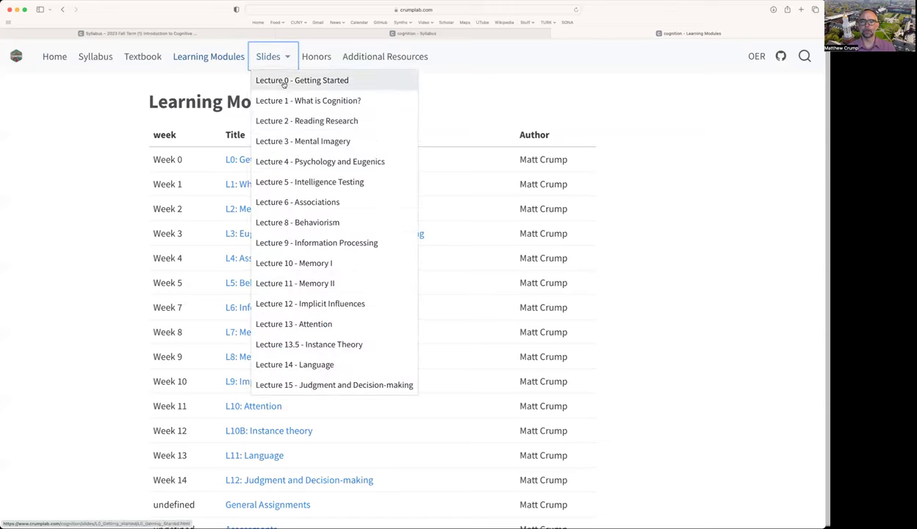
pyautogui.click(491, 94)
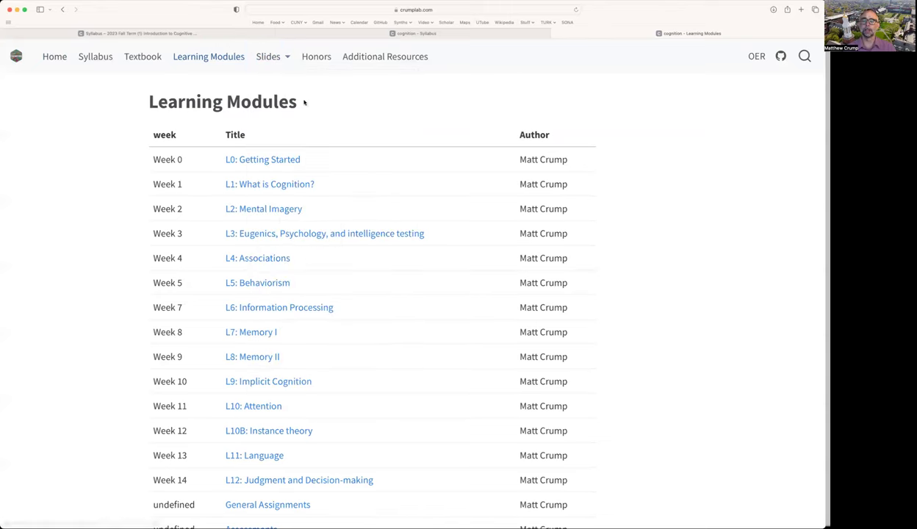
pyautogui.click(206, 33)
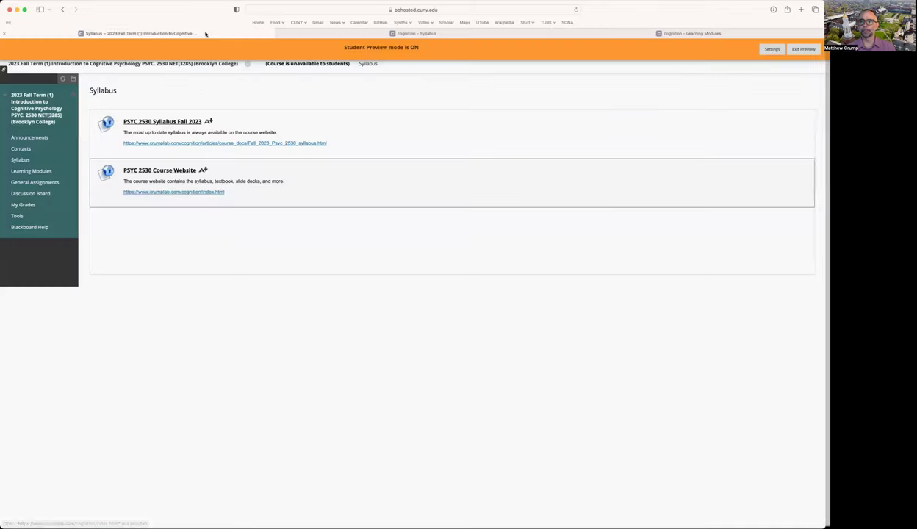
# Open Learning Modules to list L0: Getting Started and L1: What is cognition?
pyautogui.click(40, 172)
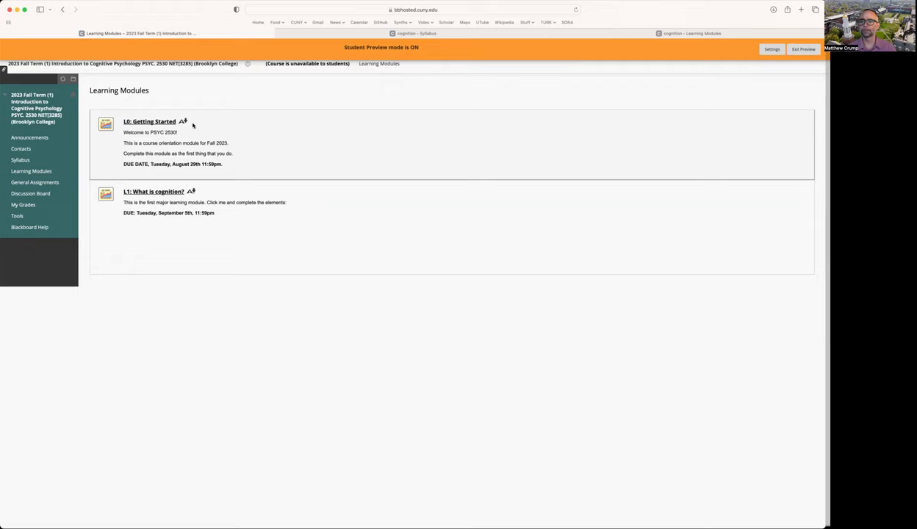
pyautogui.click(152, 123)
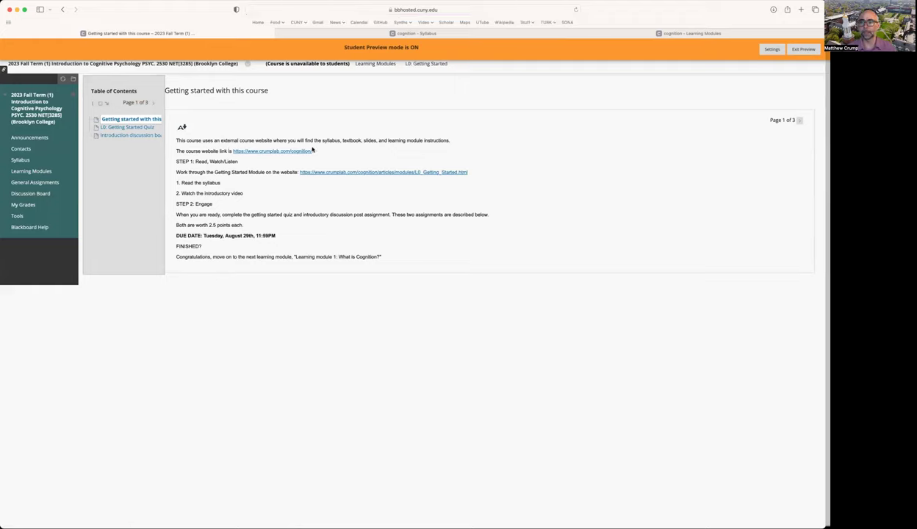
pyautogui.click(41, 172)
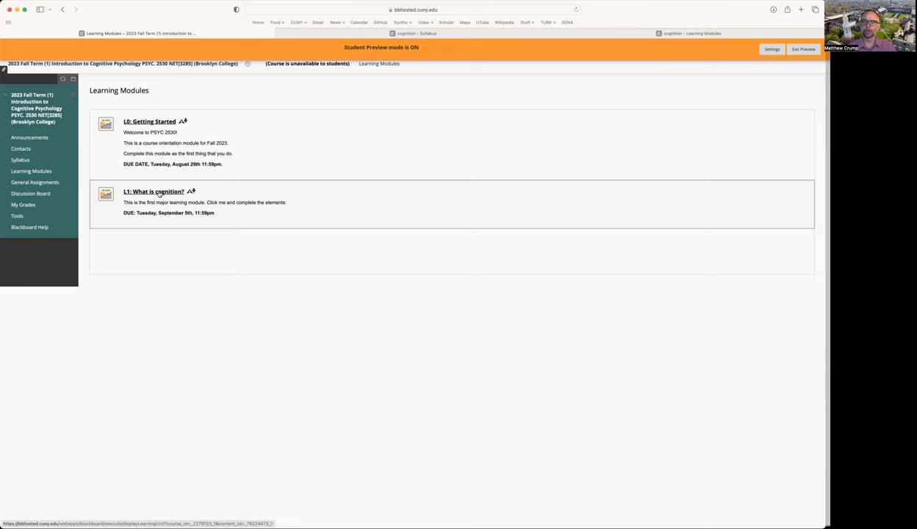
pyautogui.click(158, 193)
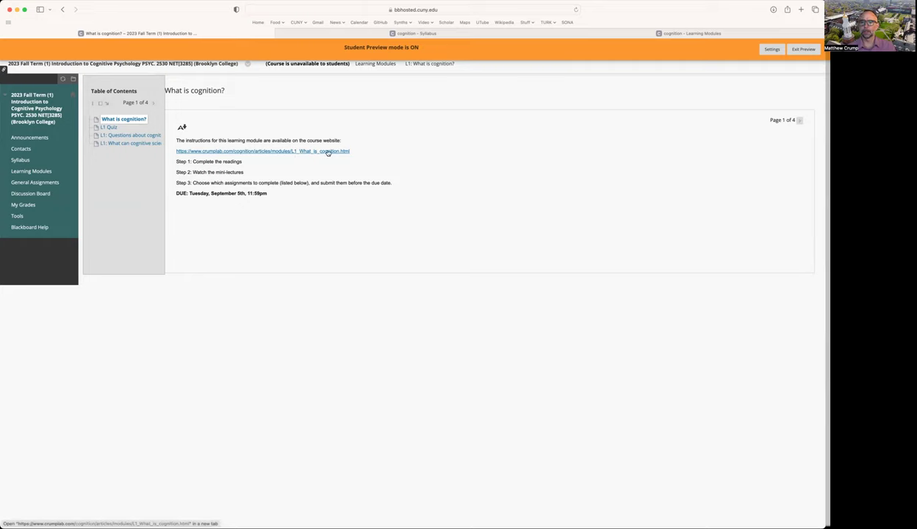
pyautogui.moveTo(175, 161); pyautogui.dragTo(260, 167)
pyautogui.click(188, 174)
pyautogui.moveTo(175, 173); pyautogui.dragTo(257, 169)
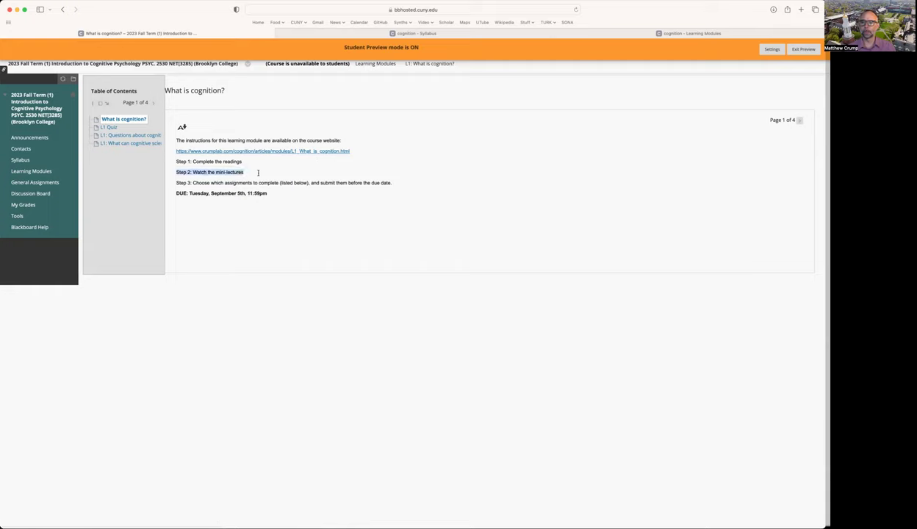
pyautogui.click(263, 181)
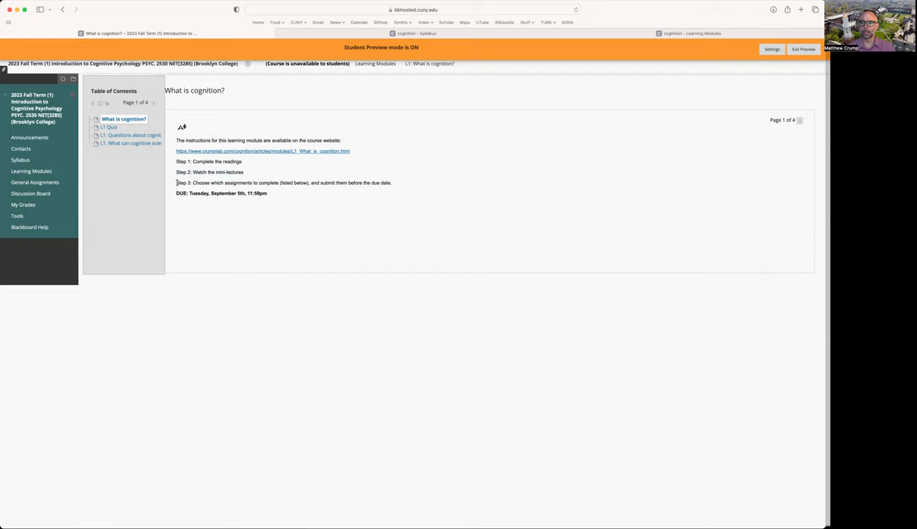
pyautogui.moveTo(175, 184); pyautogui.dragTo(401, 184)
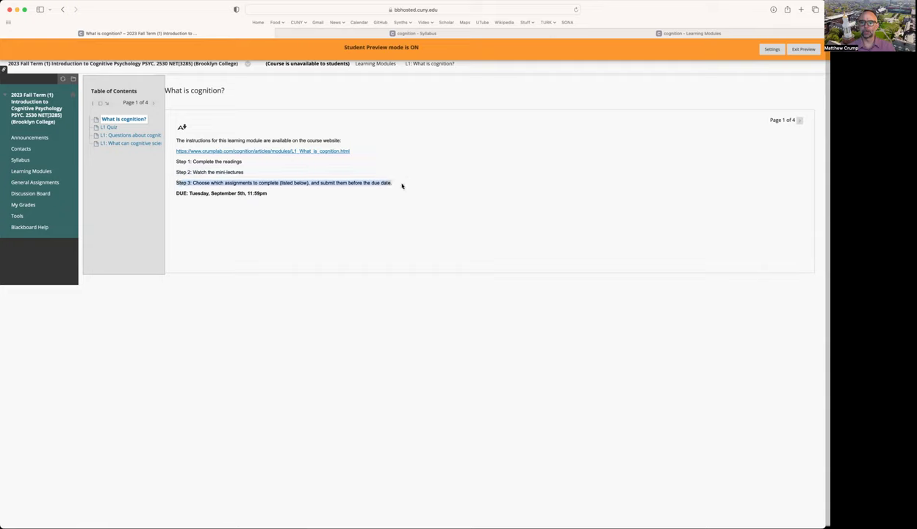
pyautogui.click(299, 197)
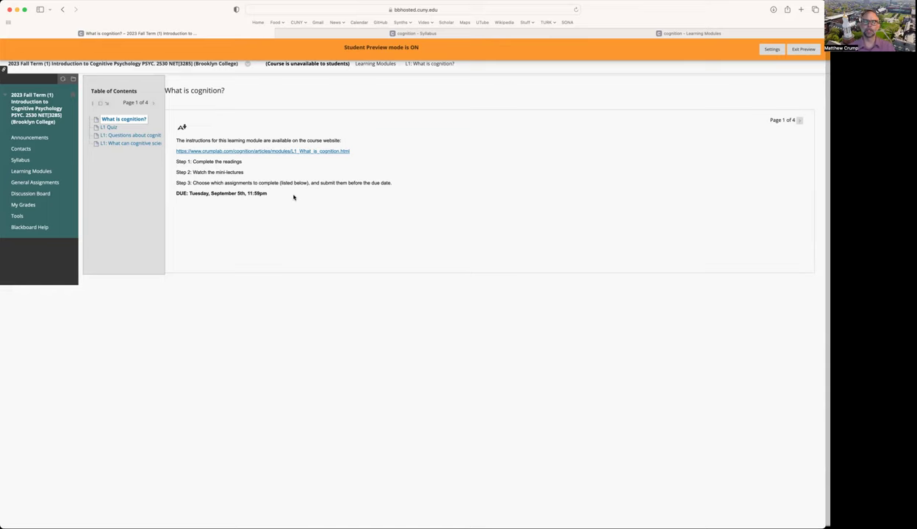
pyautogui.click(31, 170)
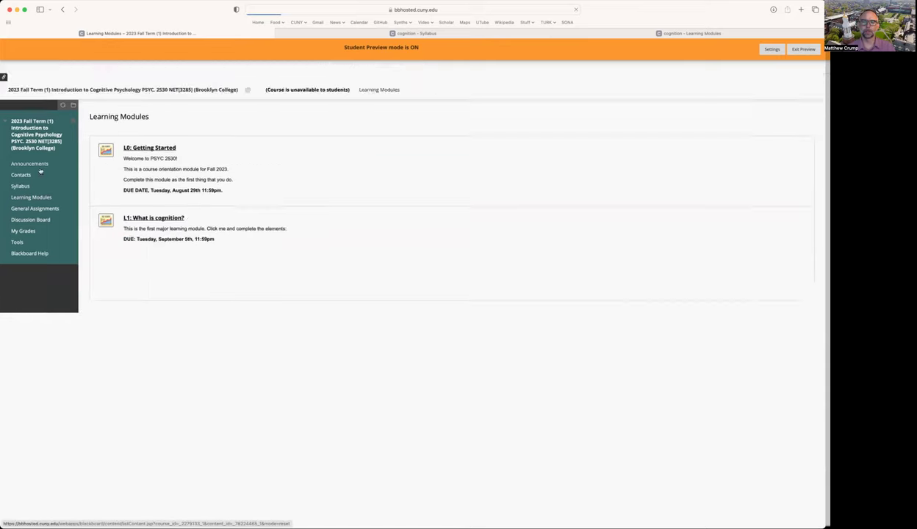
# Open L0: Getting Started and highlight the website address, Read the syllabus step and STEP 1.
pyautogui.click(156, 122)
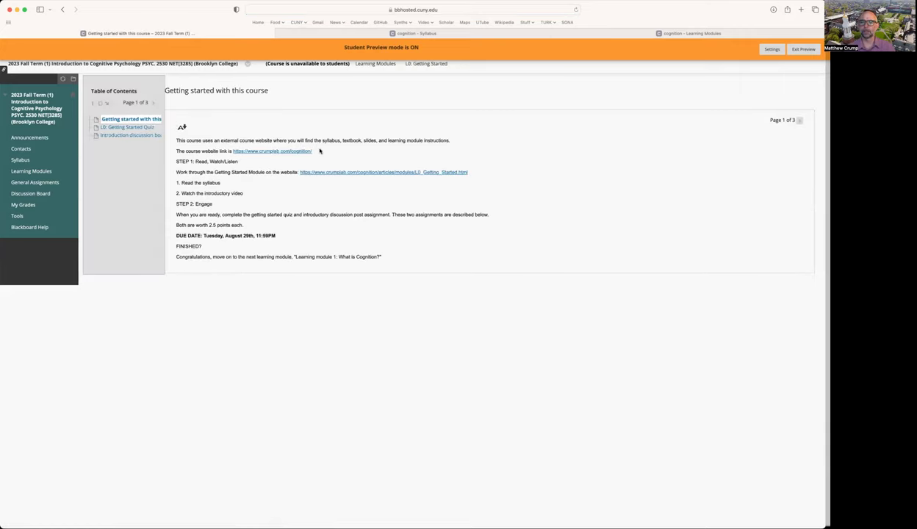
pyautogui.moveTo(313, 150); pyautogui.dragTo(232, 152)
pyautogui.click(265, 196)
pyautogui.moveTo(171, 179); pyautogui.dragTo(246, 194)
pyautogui.click(202, 192)
pyautogui.moveTo(174, 158); pyautogui.dragTo(273, 198)
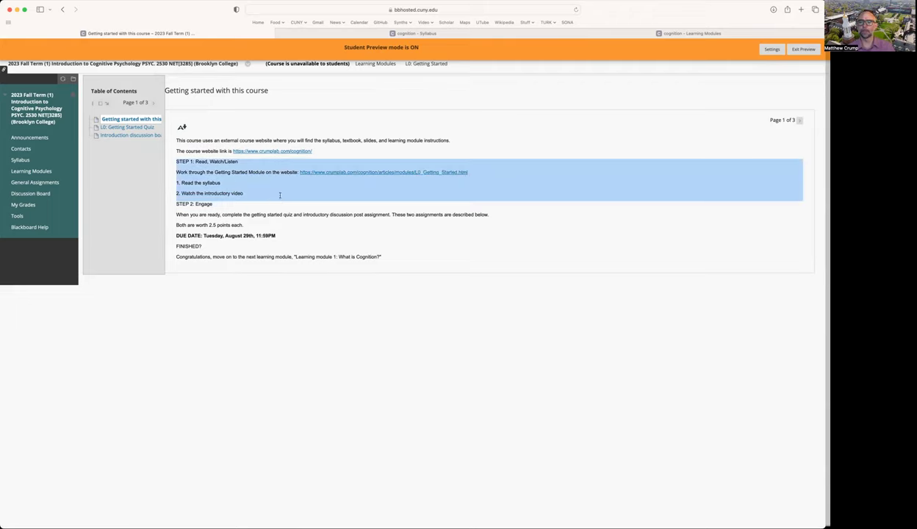
pyautogui.click(278, 194)
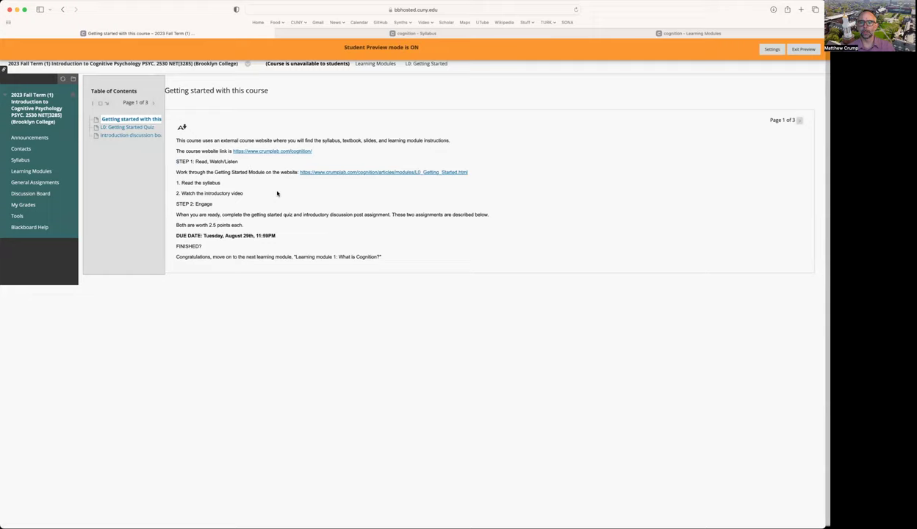
# Open the website's Getting Started module and highlight the Engage quiz and introduction post items.
pyautogui.click(375, 172)
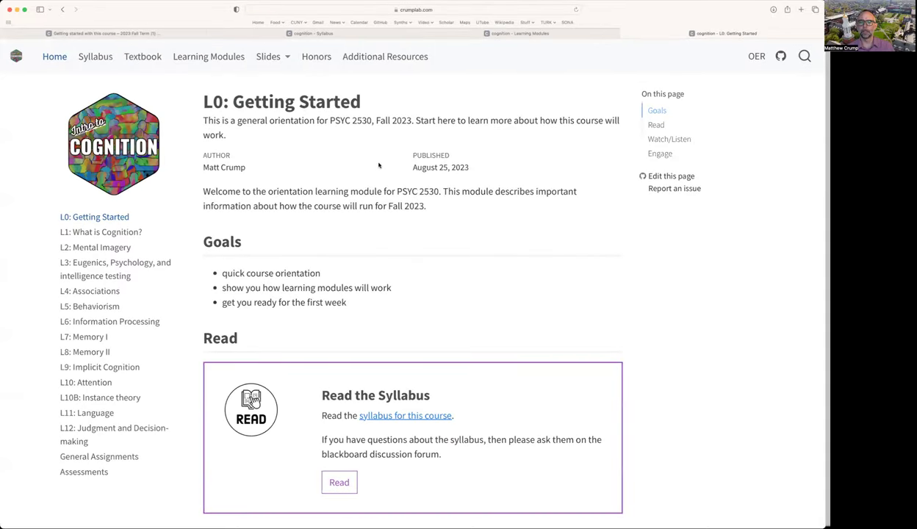
pyautogui.scroll(-1, 370, 156)
pyautogui.scroll(-5, 342, 285)
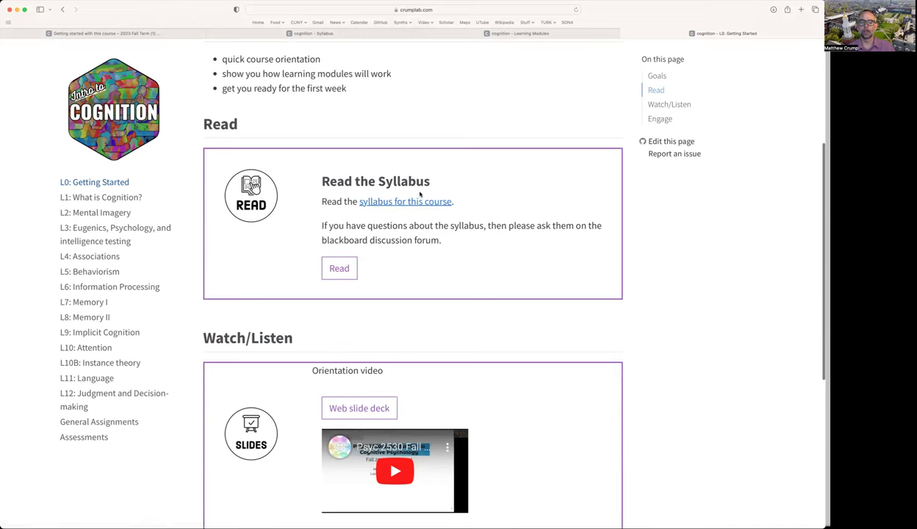
pyautogui.scroll(-5, 419, 198)
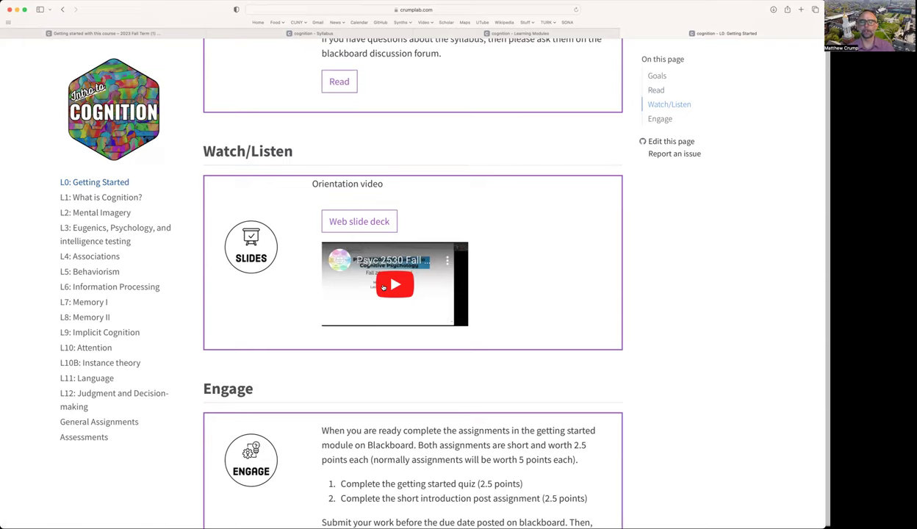
pyautogui.scroll(-3, 447, 220)
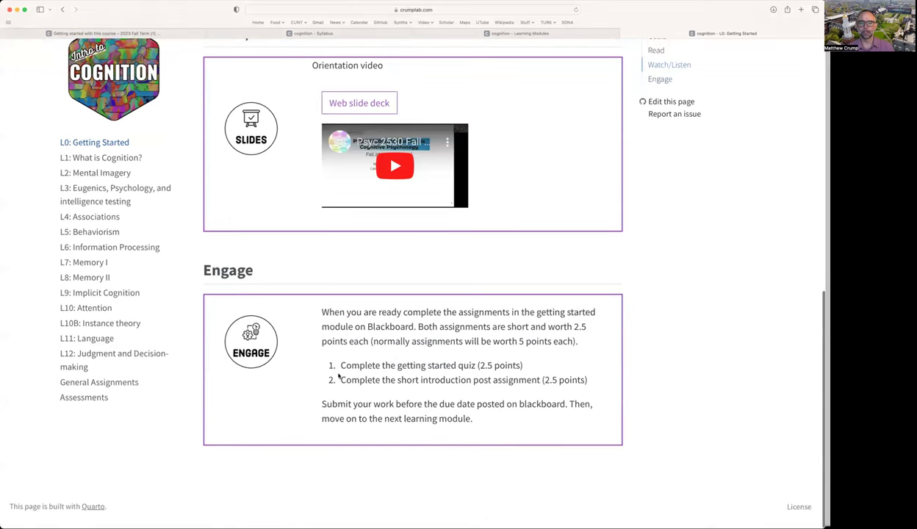
pyautogui.moveTo(331, 360); pyautogui.dragTo(525, 359)
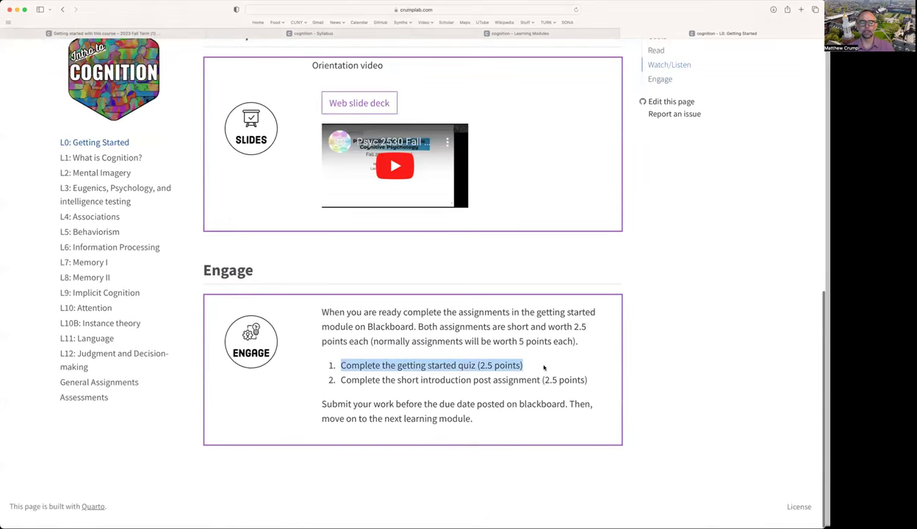
pyautogui.click(541, 367)
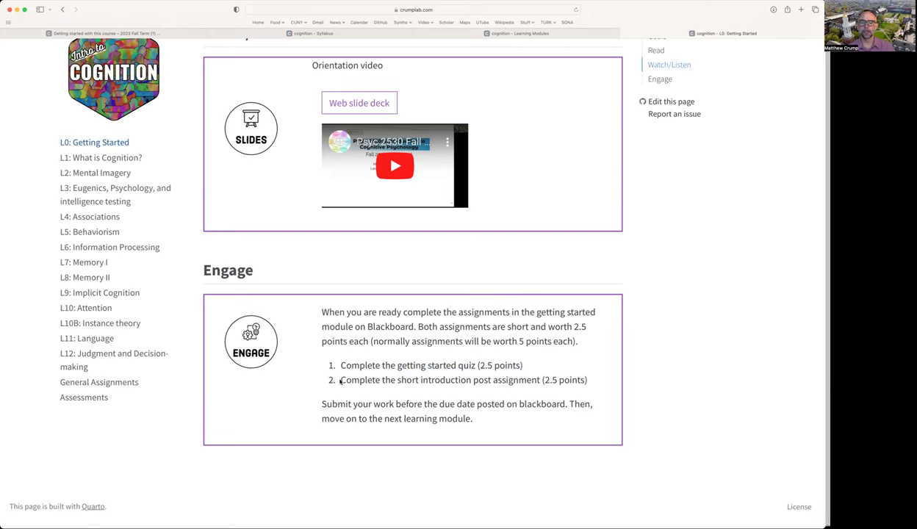
pyautogui.moveTo(338, 380); pyautogui.dragTo(607, 386)
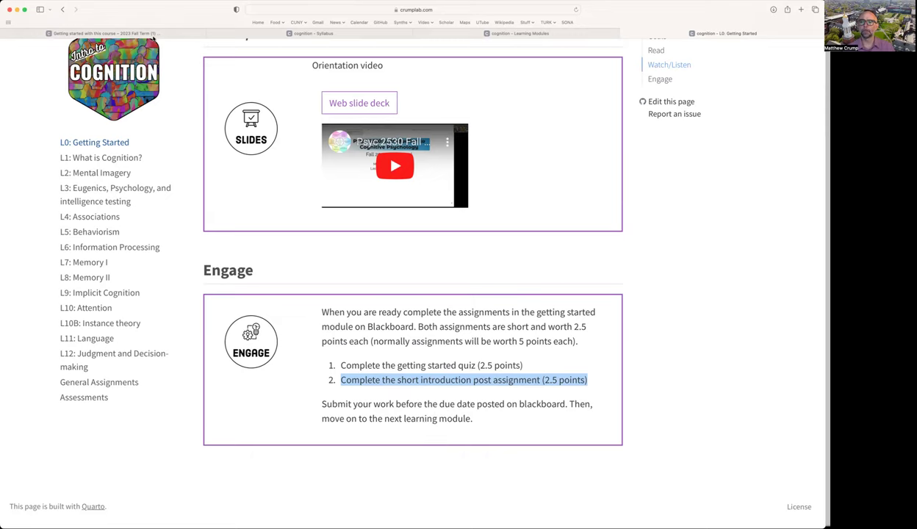
# Return to Blackboard and go to page 2, the L0: Getting Started Quiz.
pyautogui.click(65, 10)
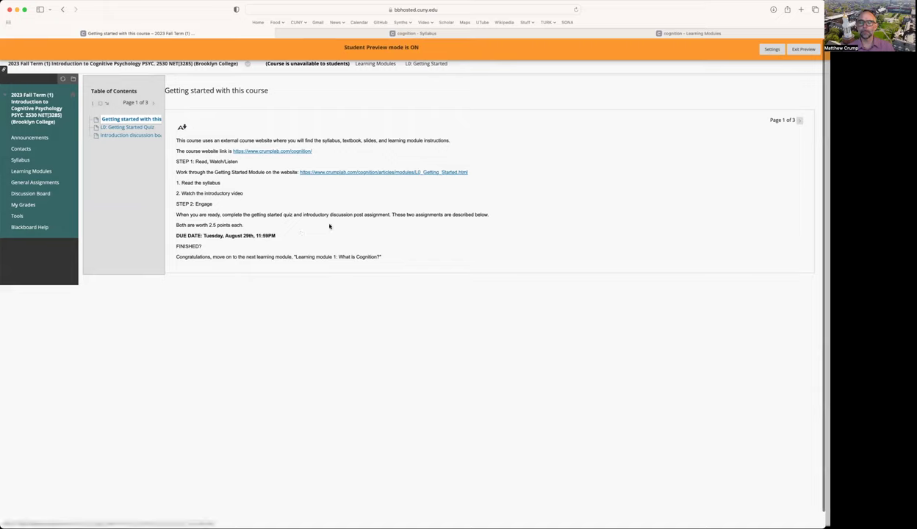
pyautogui.click(800, 121)
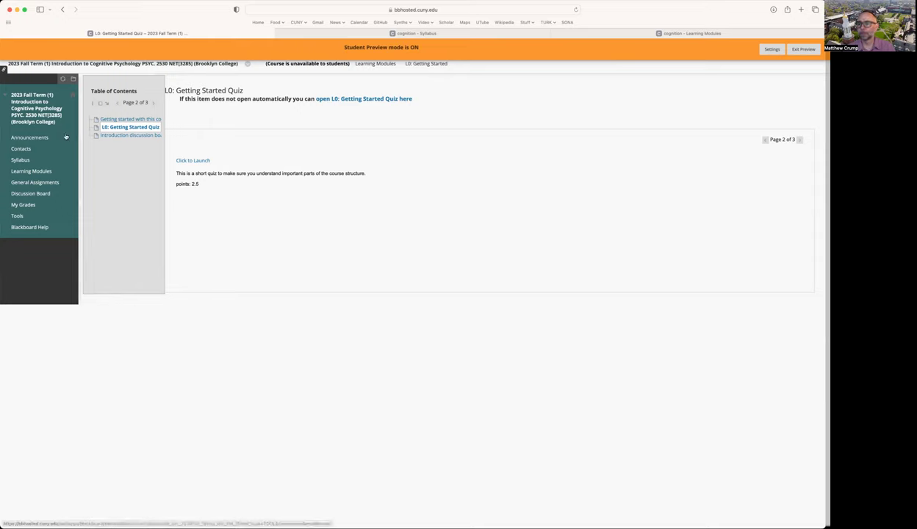
# Go to page 3 and highlight the Discussion Board line and the Introduce yourself forum name.
pyautogui.click(801, 141)
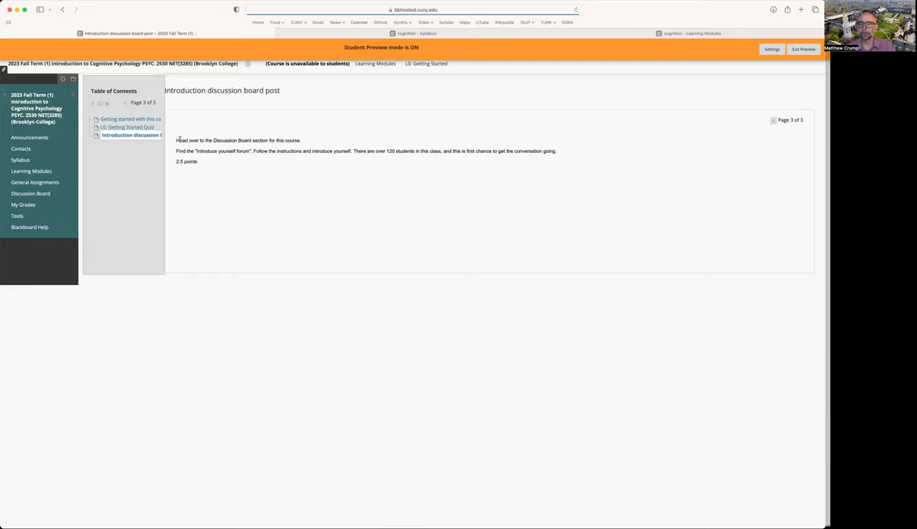
pyautogui.moveTo(176, 140); pyautogui.dragTo(303, 142)
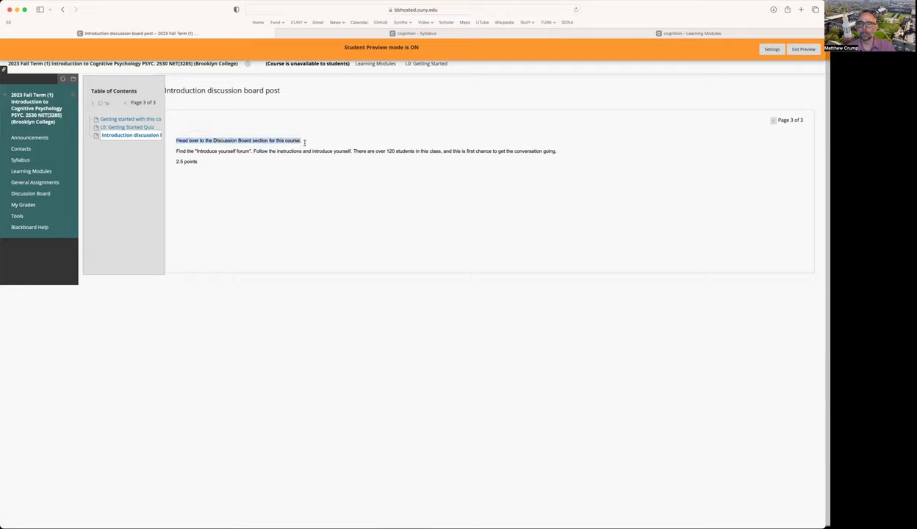
pyautogui.click(257, 161)
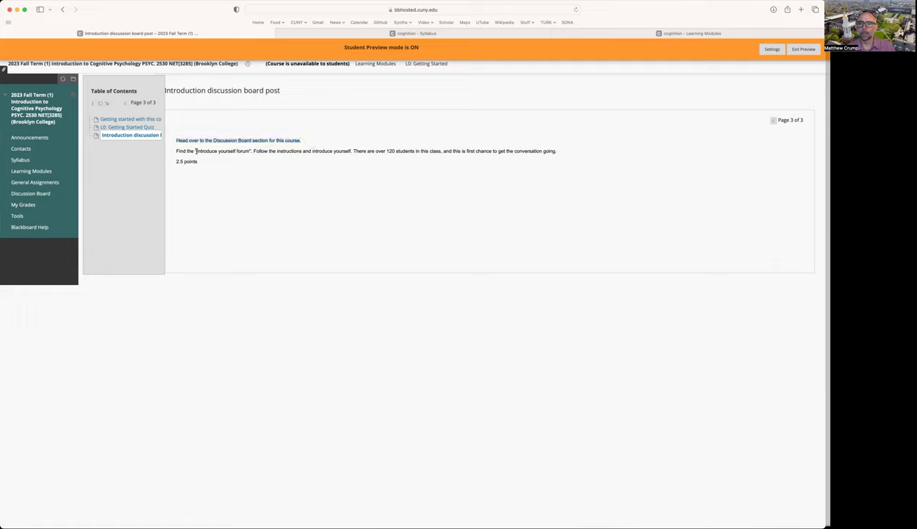
pyautogui.moveTo(195, 151); pyautogui.dragTo(252, 151)
pyautogui.click(256, 162)
# Open the Discussion Board and enter the Introduce yourself forum.
pyautogui.click(30, 196)
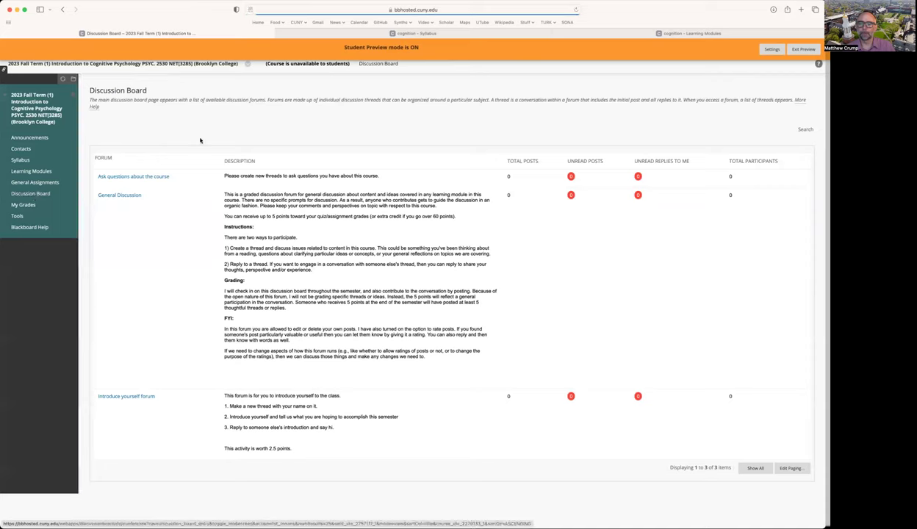
pyautogui.scroll(-1, 156, 147)
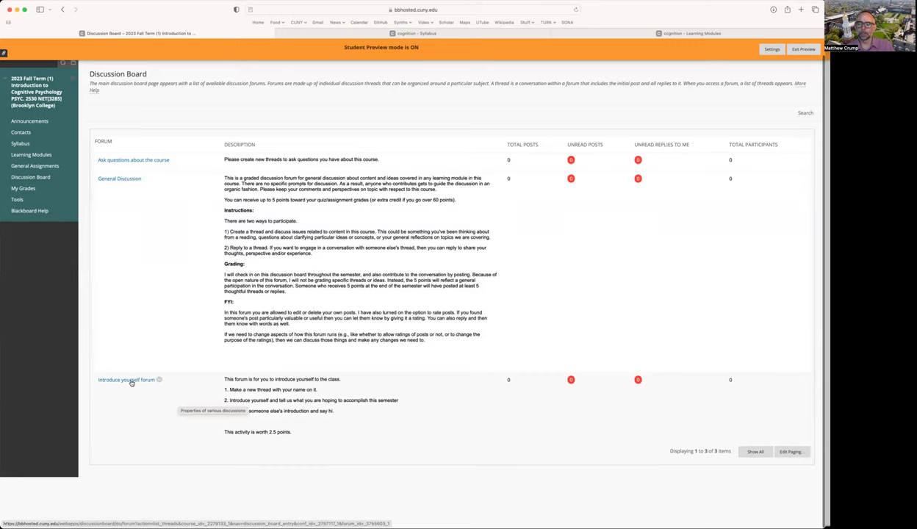
pyautogui.click(129, 381)
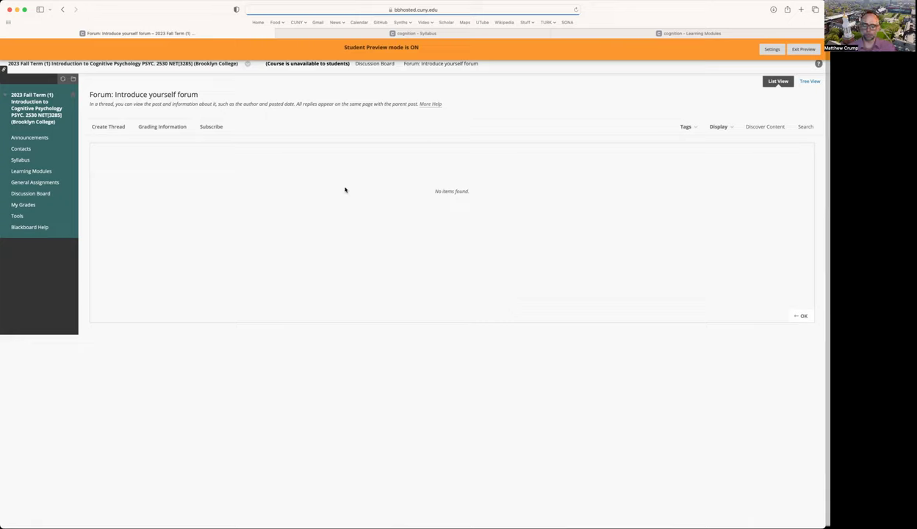
# Post a thread whose subject introduces the instructor by name, with the pasted introduction message.
pyautogui.click(108, 127)
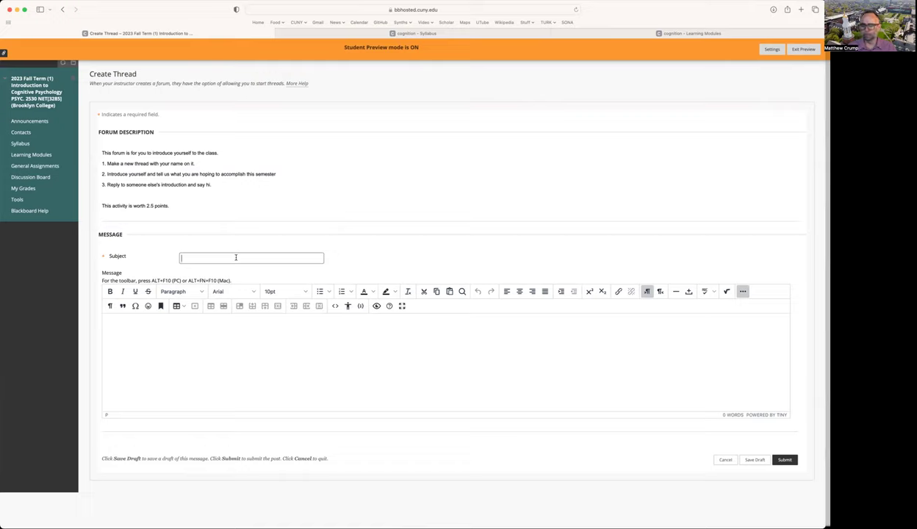
pyautogui.write('Hello! My name is M')
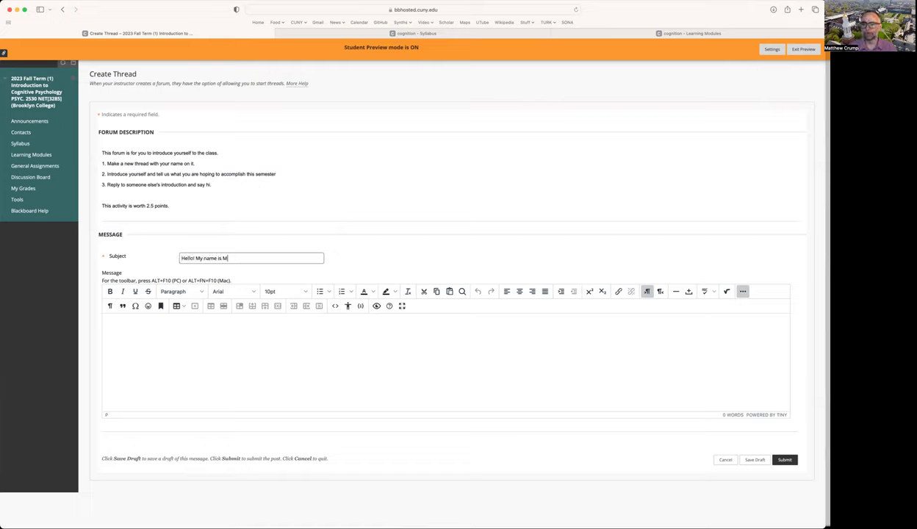
pyautogui.write("att Crump, I'mt he")
pyautogui.press('BackSpace')
pyautogui.press('BackSpace')
pyautogui.press('BackSpace')
pyautogui.press('BackSpace')
pyautogui.press('BackSpace')
pyautogui.press('BackSpace')
pyautogui.write('m the instructor')
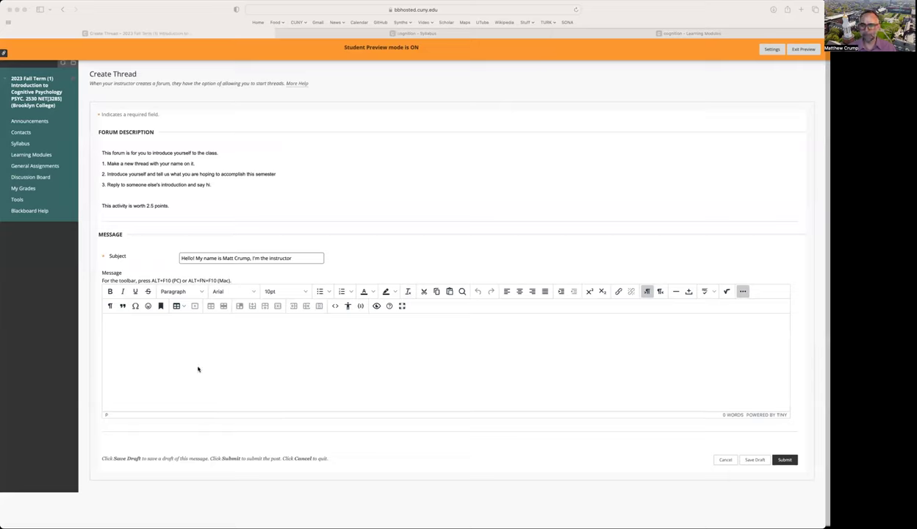
pyautogui.click(207, 321)
pyautogui.write("Hi! My name is Matt Crump, I'm the instructor for this course! I'm also a cognitive psychologist and I run a cognition research lab at Brooklyn College. I like to eat good food and so do my 2 cats. Looking forward to a great semester!")
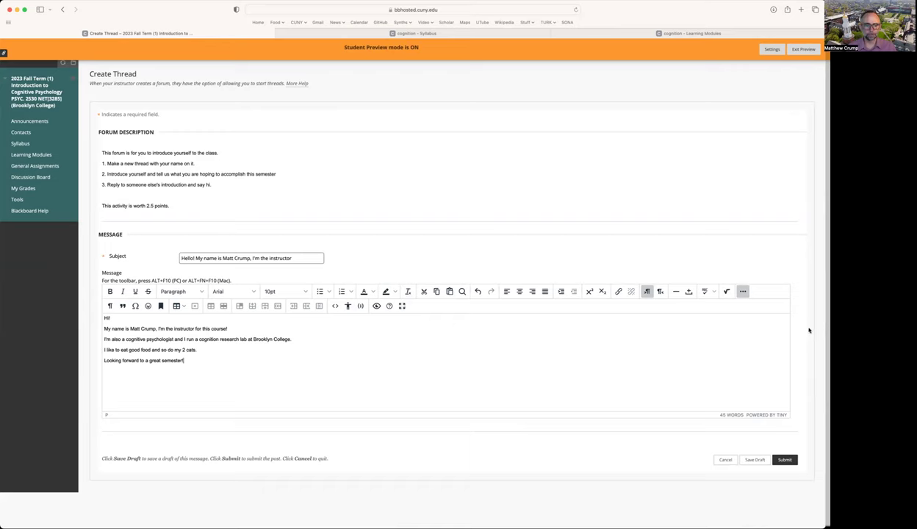
pyautogui.click(786, 460)
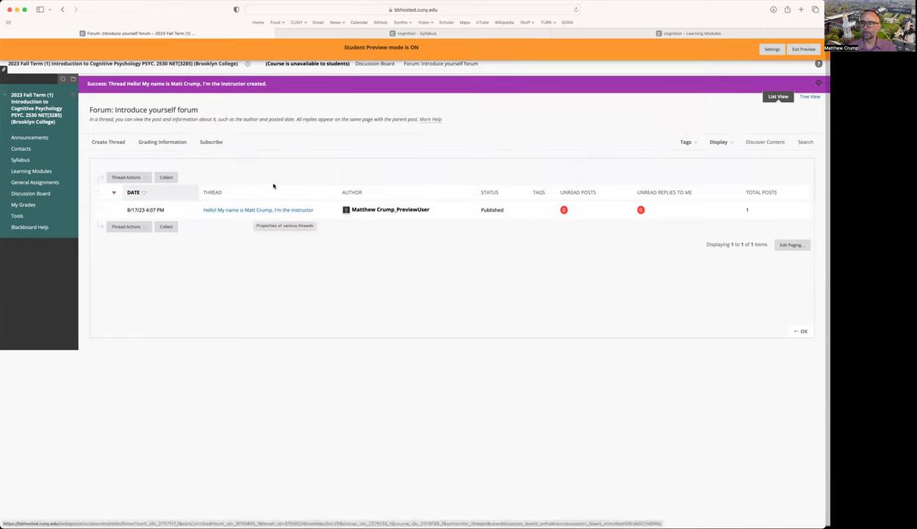
# Return to the Learning Modules list showing L0: Getting Started and L1: What is cognition?
pyautogui.click(24, 170)
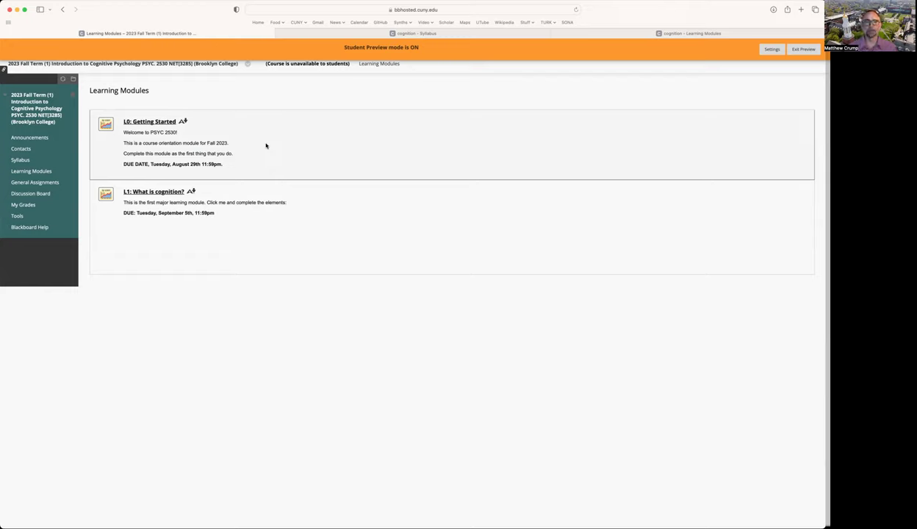
# Open the L1: What is cognition? module and highlight its three step instructions.
pyautogui.click(156, 193)
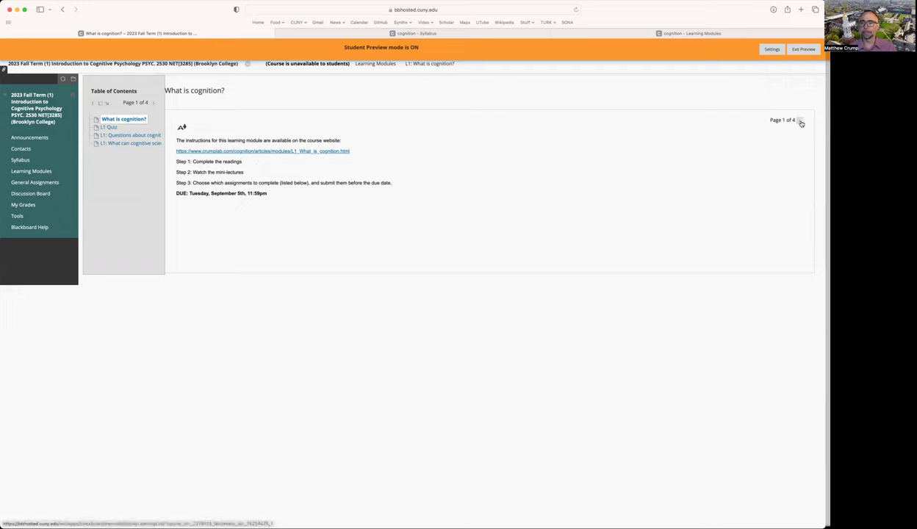
pyautogui.moveTo(175, 162); pyautogui.dragTo(353, 175)
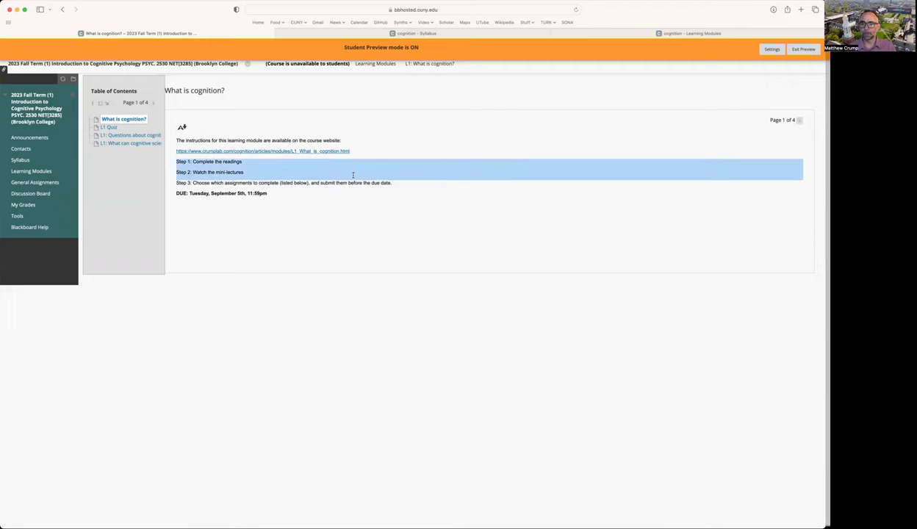
pyautogui.click(224, 175)
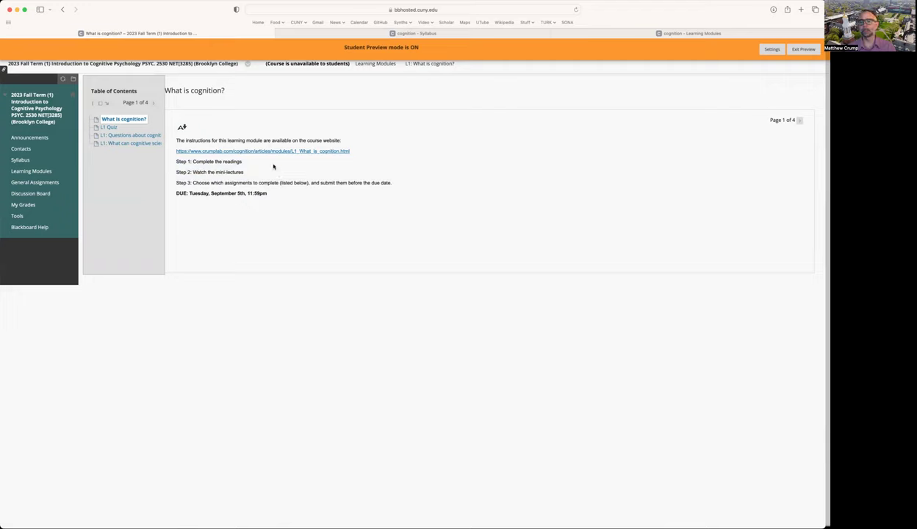
pyautogui.moveTo(167, 183); pyautogui.dragTo(434, 182)
pyautogui.click(435, 186)
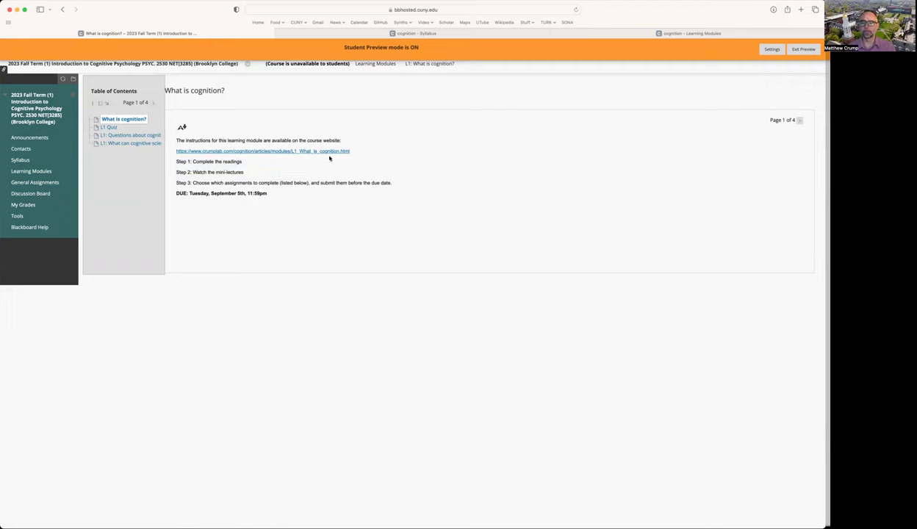
# Open the course website's L1 module page and glance at the Chapter 1 textbook reading.
pyautogui.click(314, 150)
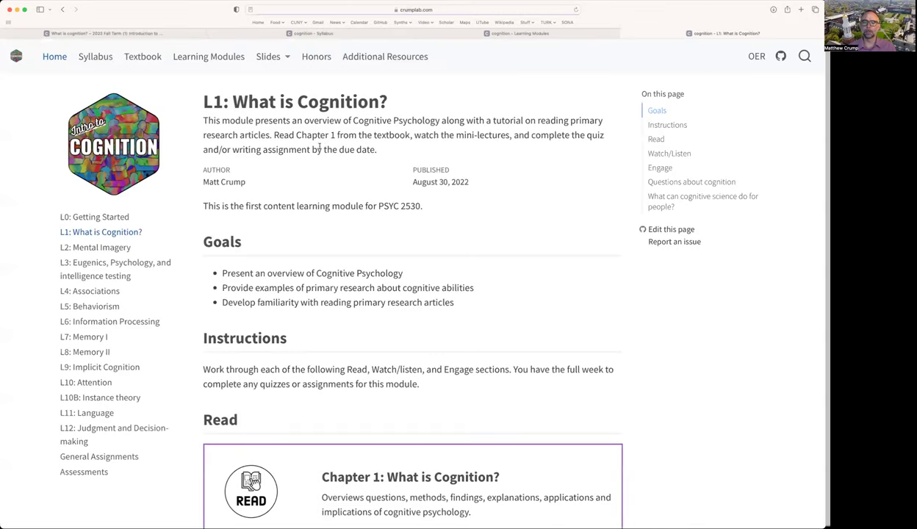
pyautogui.scroll(-2, 332, 149)
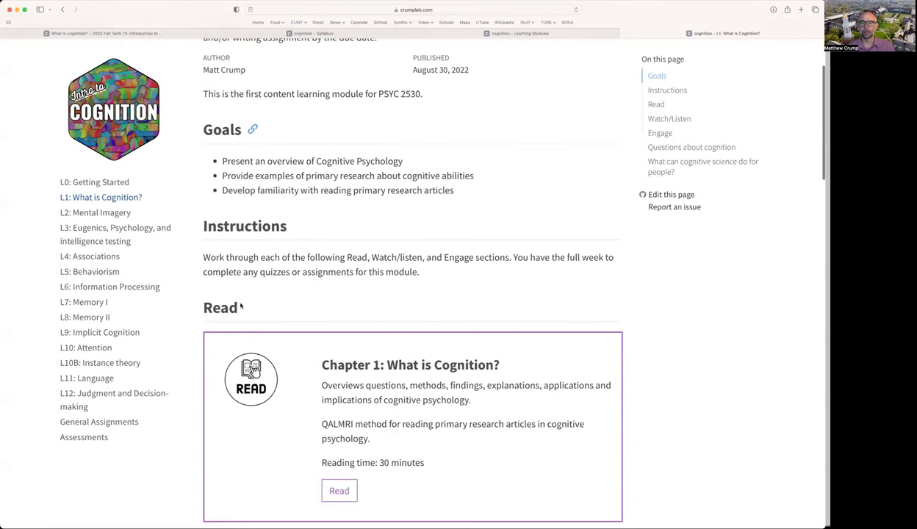
pyautogui.scroll(-2, 240, 307)
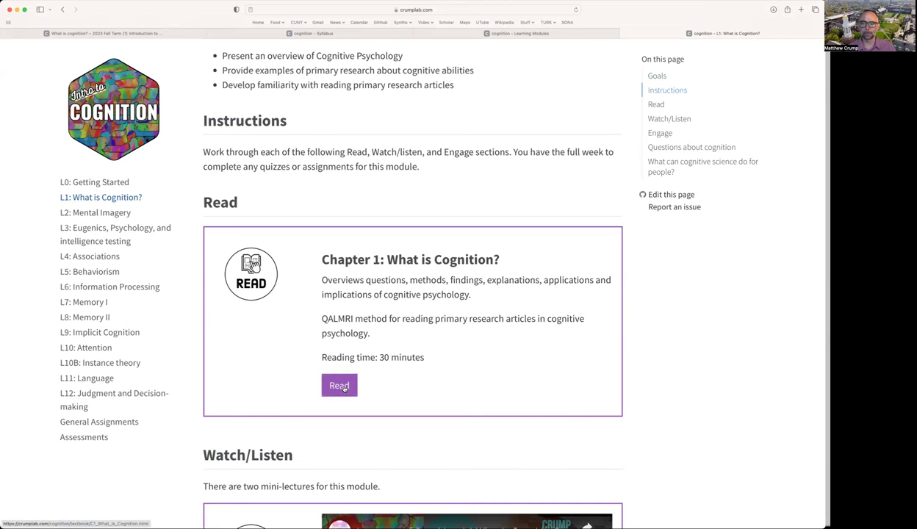
pyautogui.click(340, 387)
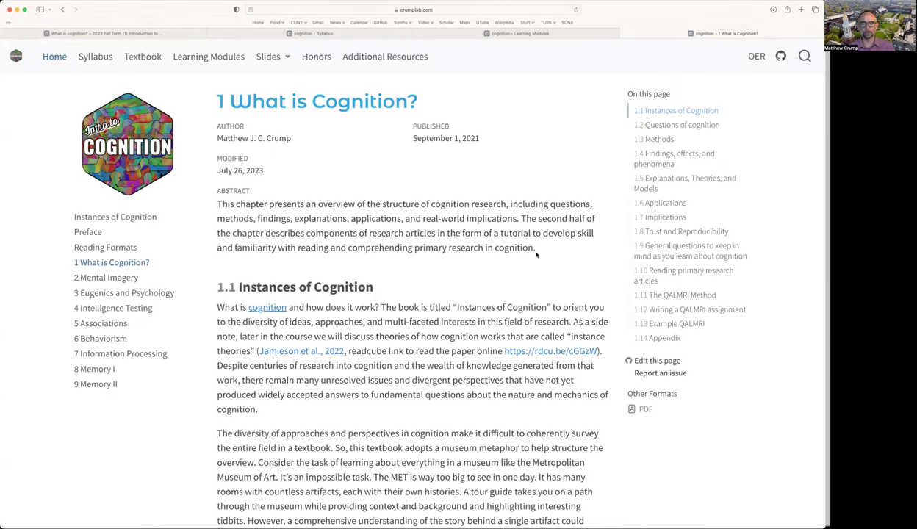
pyautogui.scroll(-10, 516, 213)
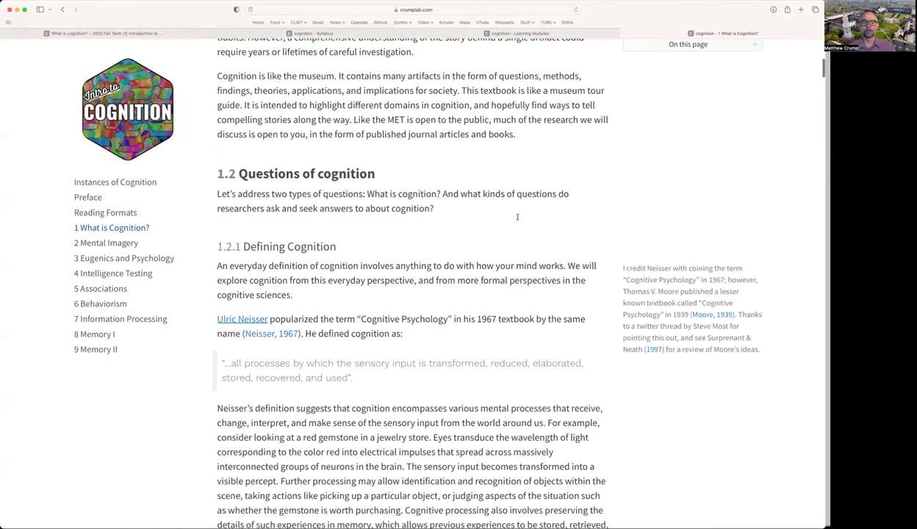
pyautogui.scroll(10, 518, 218)
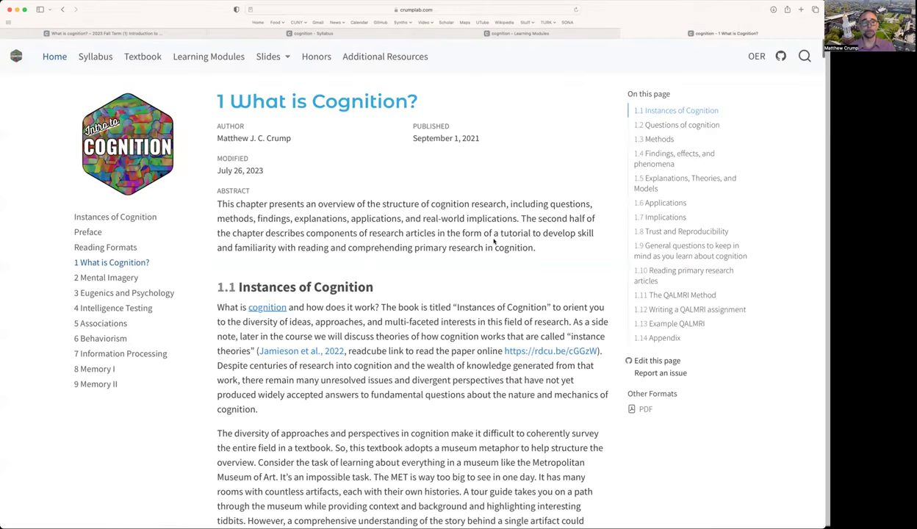
pyautogui.press('super+bracketleft')
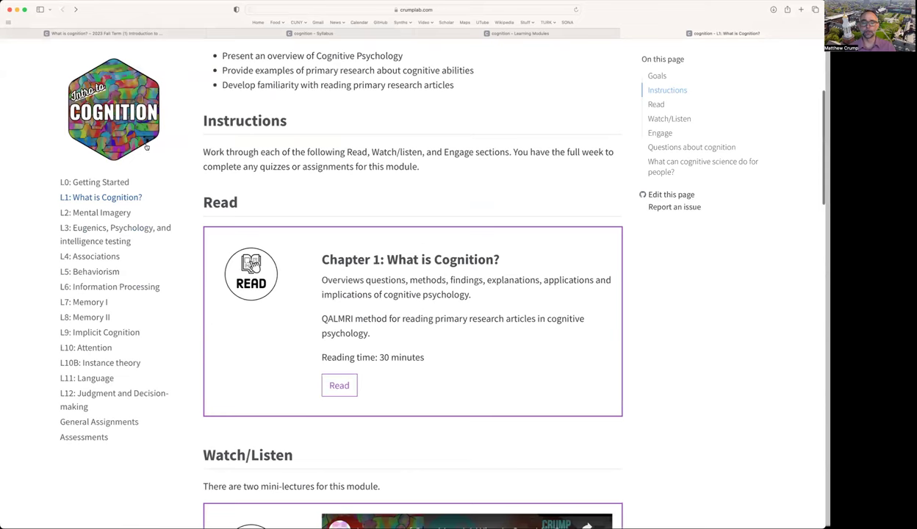
# Scroll through the L1 page's Watch/Listen mini-lectures and Engage section.
pyautogui.scroll(-5, 424, 239)
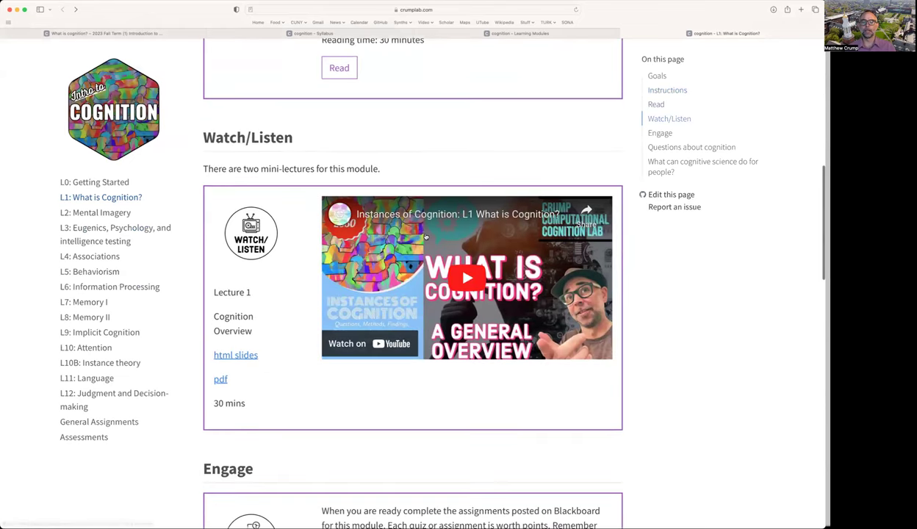
pyautogui.scroll(-1, 423, 236)
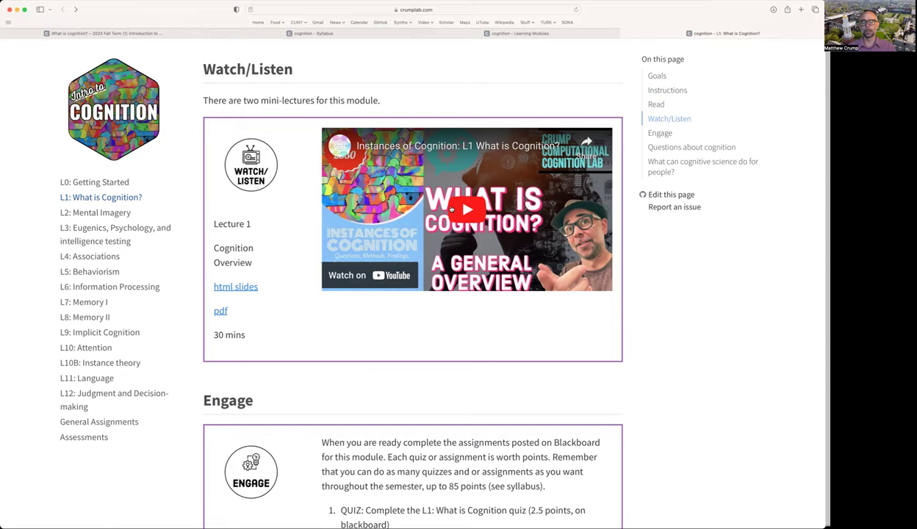
pyautogui.scroll(5, 315, 167)
pyautogui.scroll(1, 325, 170)
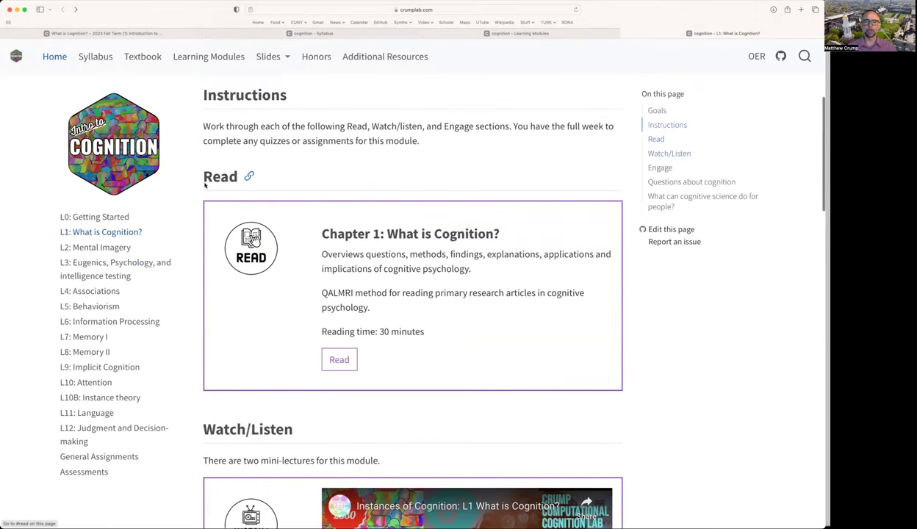
pyautogui.scroll(-5, 426, 313)
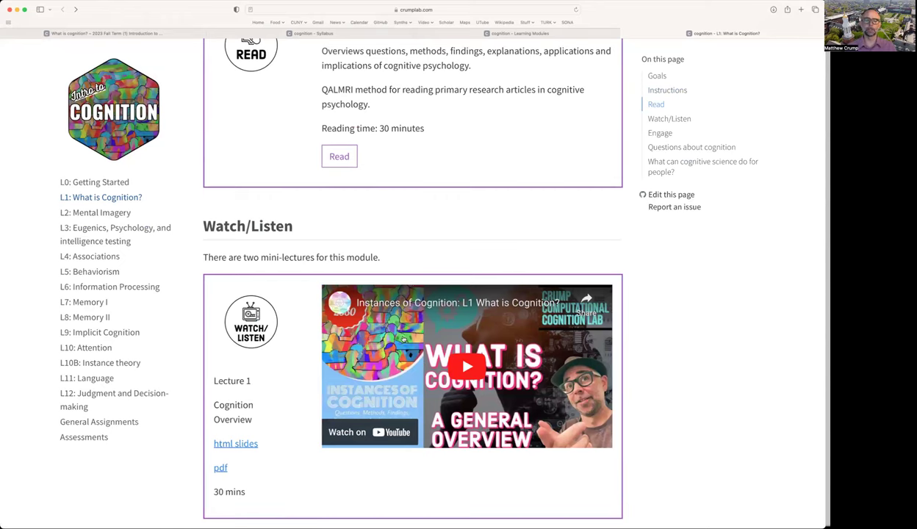
pyautogui.scroll(-5, 398, 337)
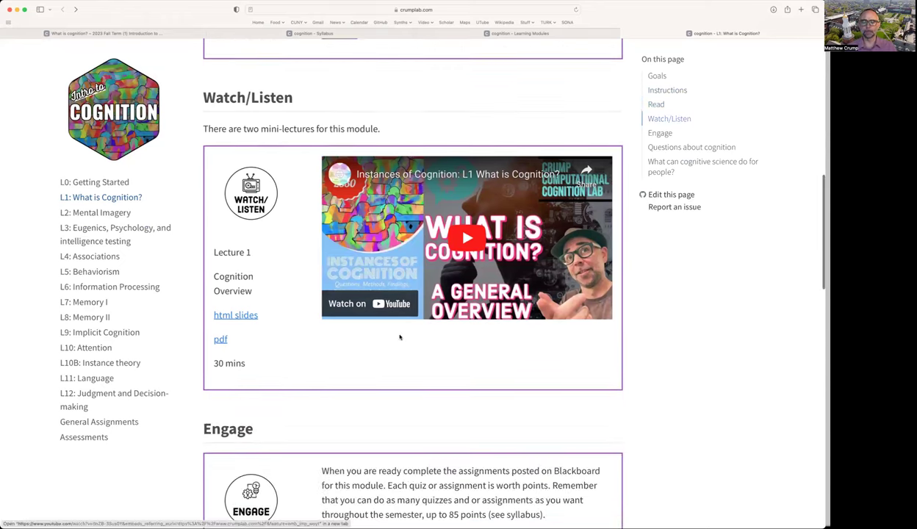
pyautogui.scroll(-1, 400, 334)
pyautogui.scroll(-5, 400, 334)
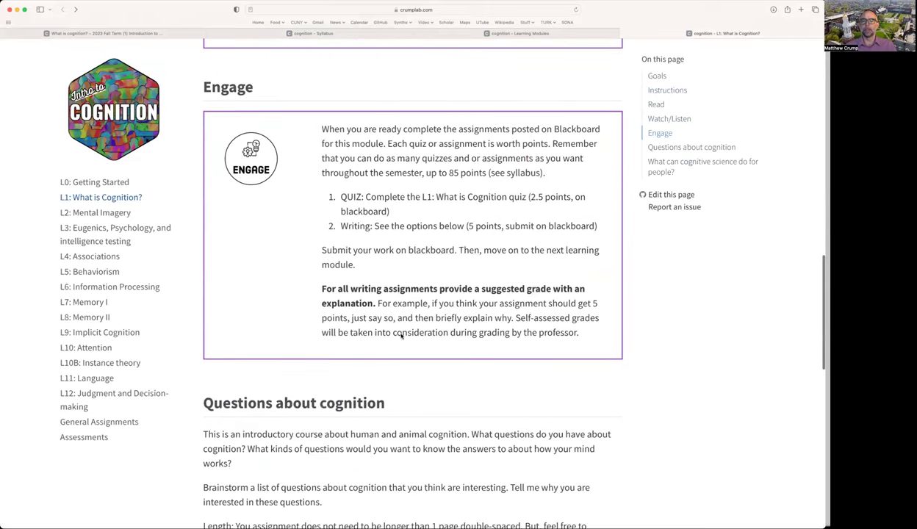
pyautogui.scroll(-1, 402, 335)
pyautogui.scroll(1, 400, 336)
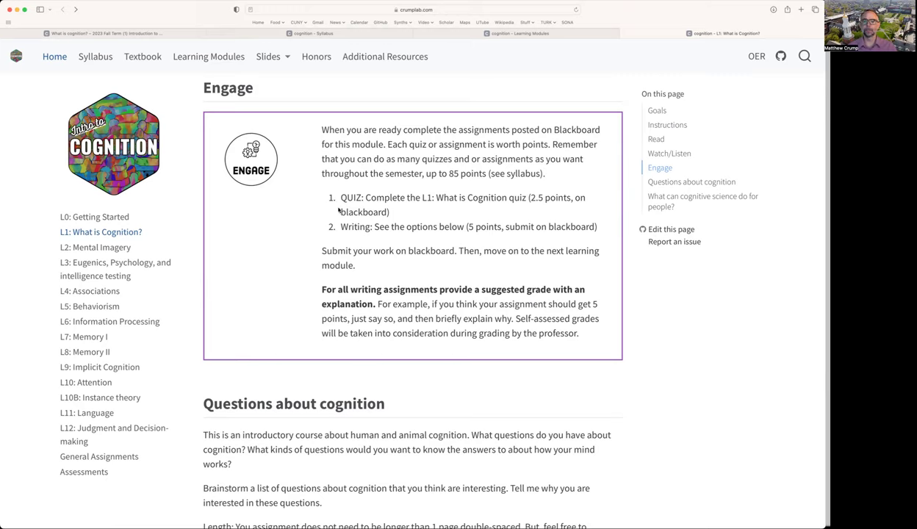
# Highlight the 2.5-point L1 quiz line in the Engage list and review the writing assignment.
pyautogui.tripleClick(329, 198)
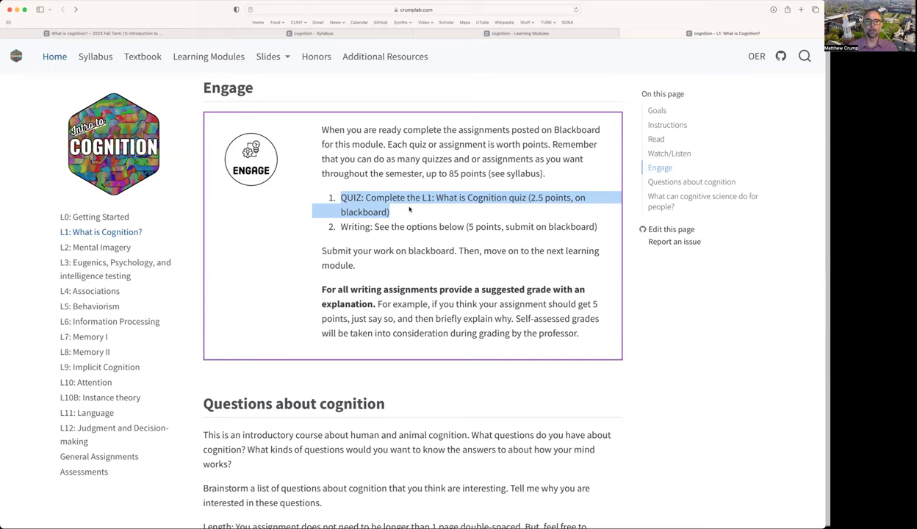
pyautogui.click(451, 209)
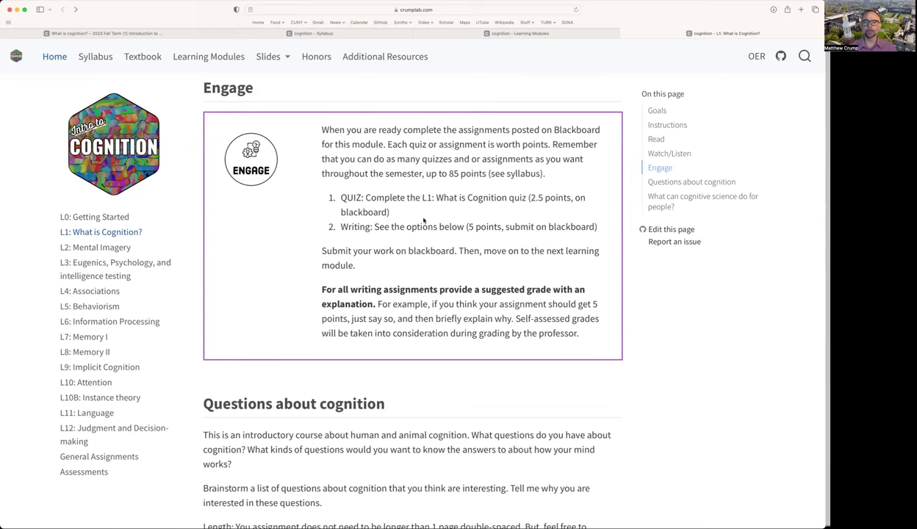
pyautogui.scroll(-2, 416, 220)
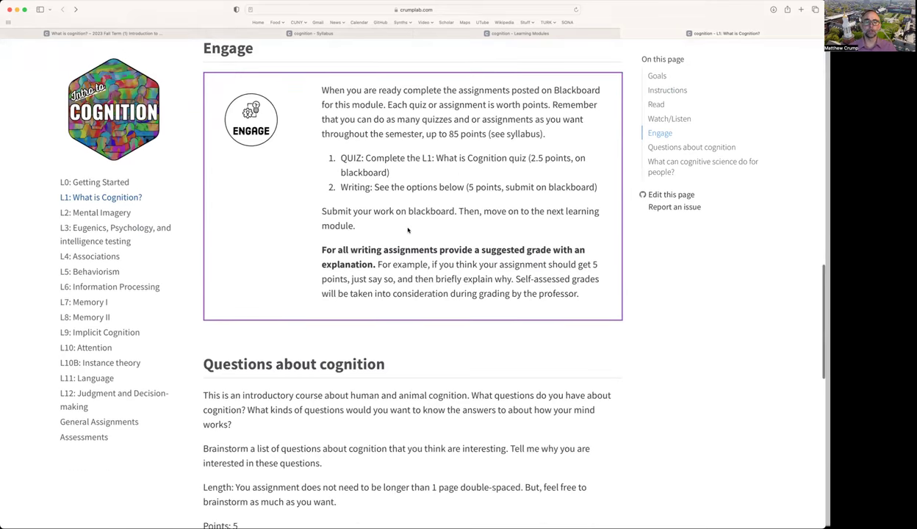
pyautogui.scroll(-10, 408, 293)
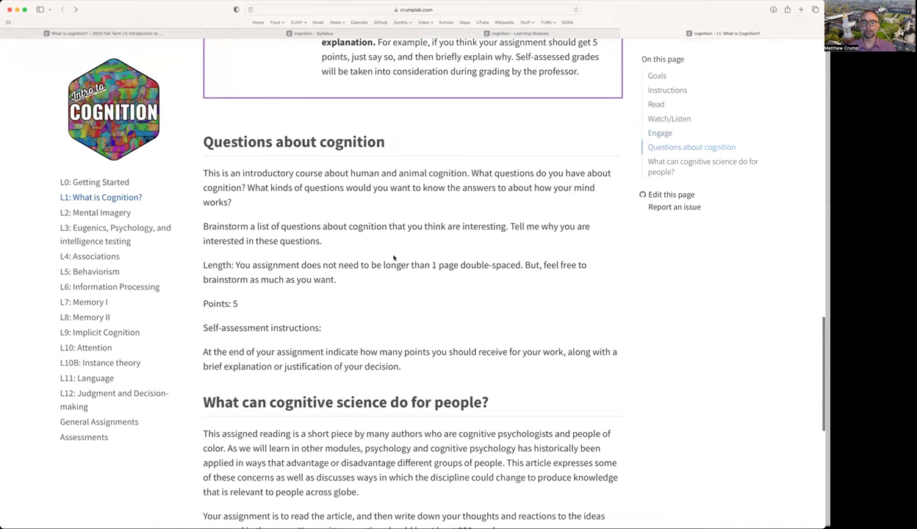
pyautogui.scroll(1, 393, 258)
pyautogui.scroll(10, 392, 257)
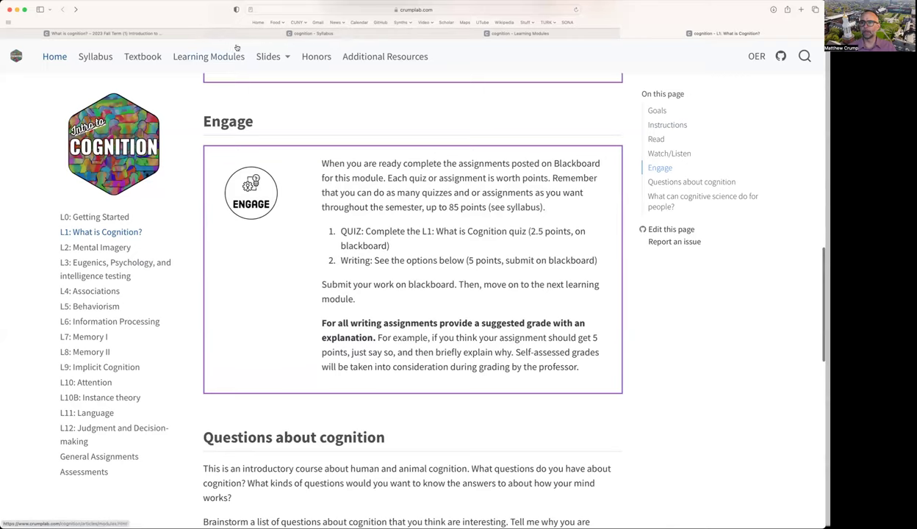
# Return to Blackboard's L1 module and open the 2.5-point L1 Quiz, page 2 of 4.
pyautogui.click(548, 34)
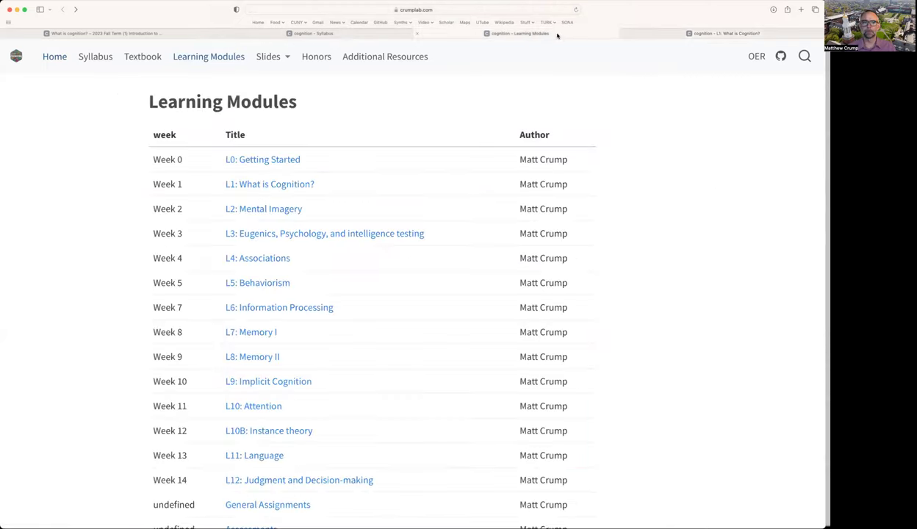
pyautogui.click(371, 33)
pyautogui.click(122, 34)
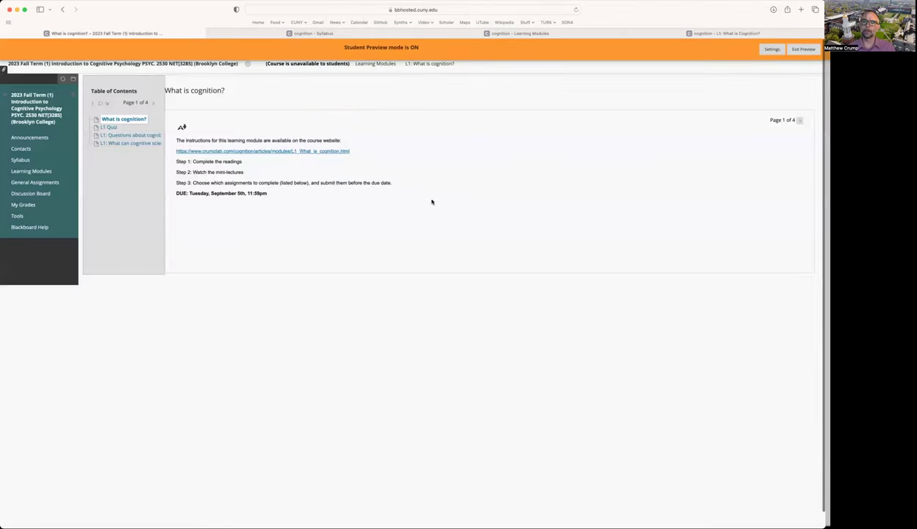
pyautogui.click(801, 122)
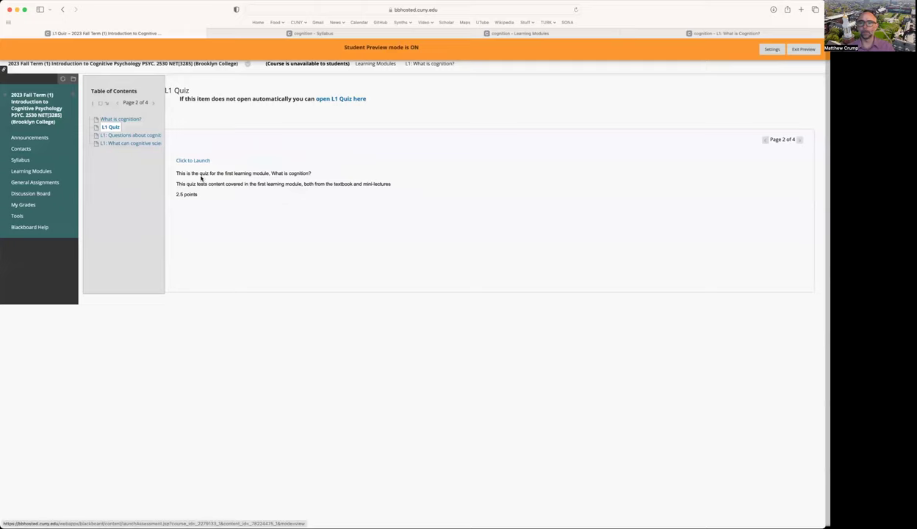
pyautogui.click(31, 170)
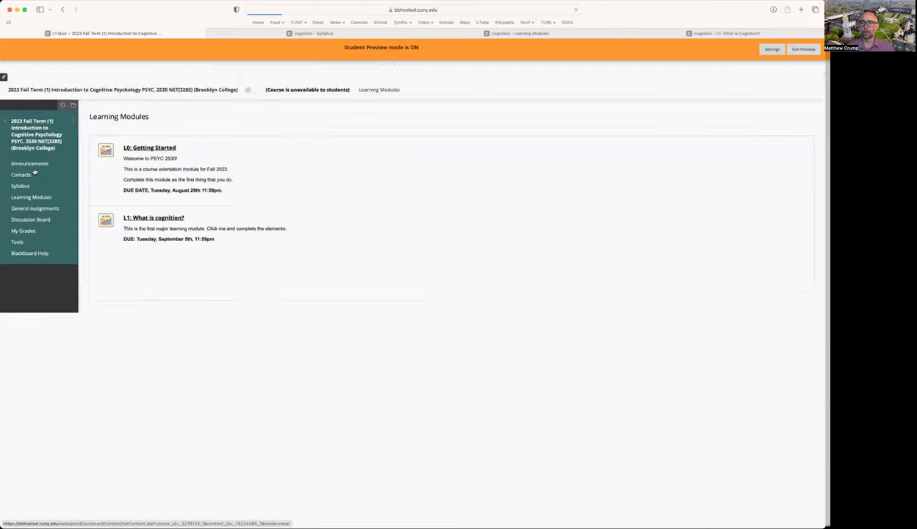
pyautogui.click(153, 191)
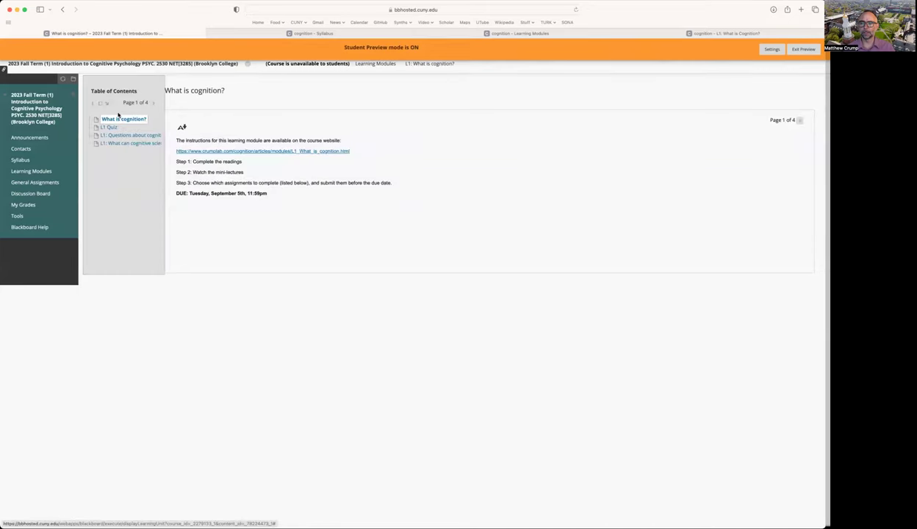
pyautogui.click(112, 128)
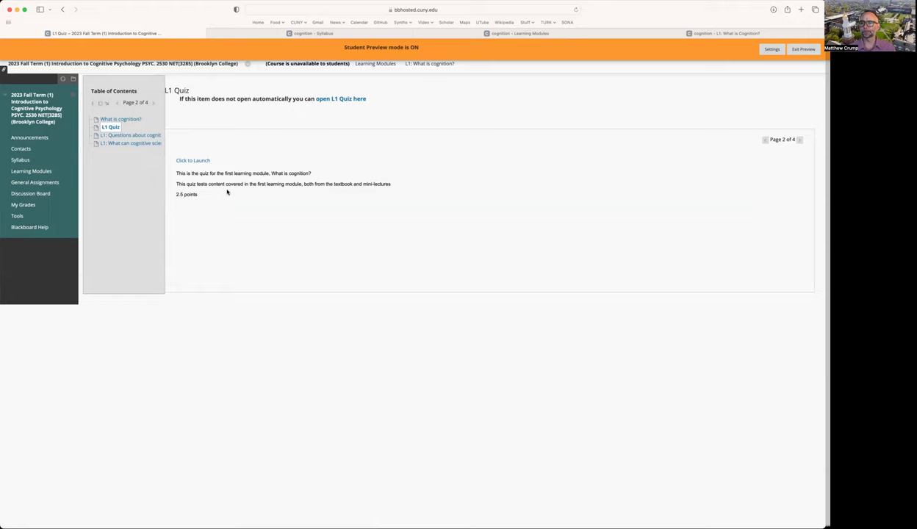
# View L1: Questions about cognition, then open the 5-point 'What can cognitive science do for people?' assignment.
pyautogui.click(131, 137)
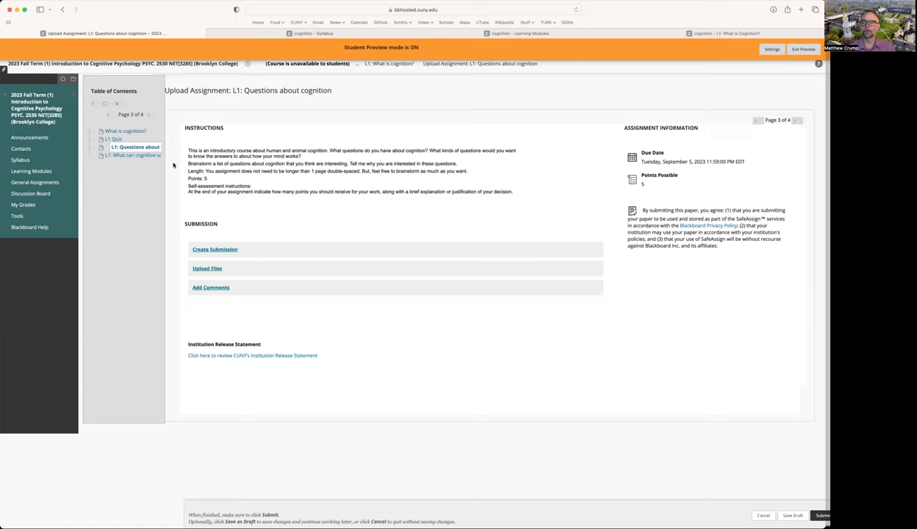
pyautogui.click(130, 155)
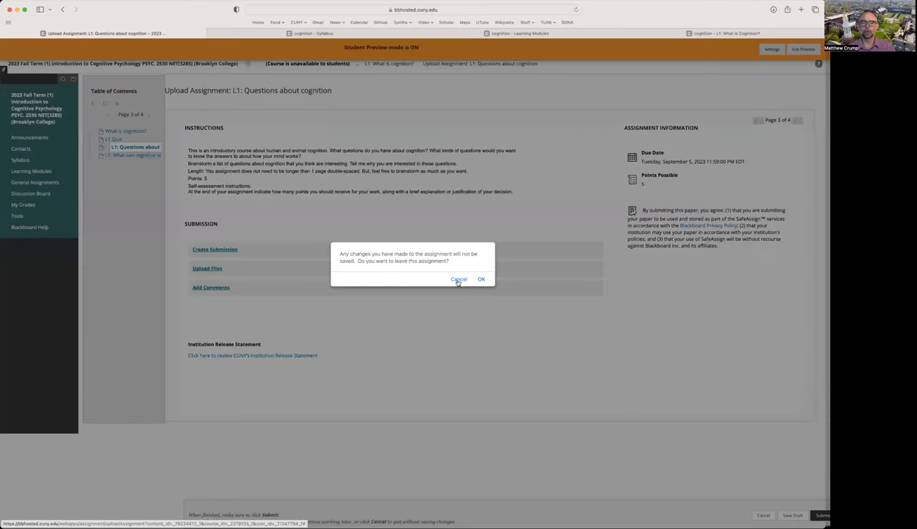
pyautogui.click(481, 280)
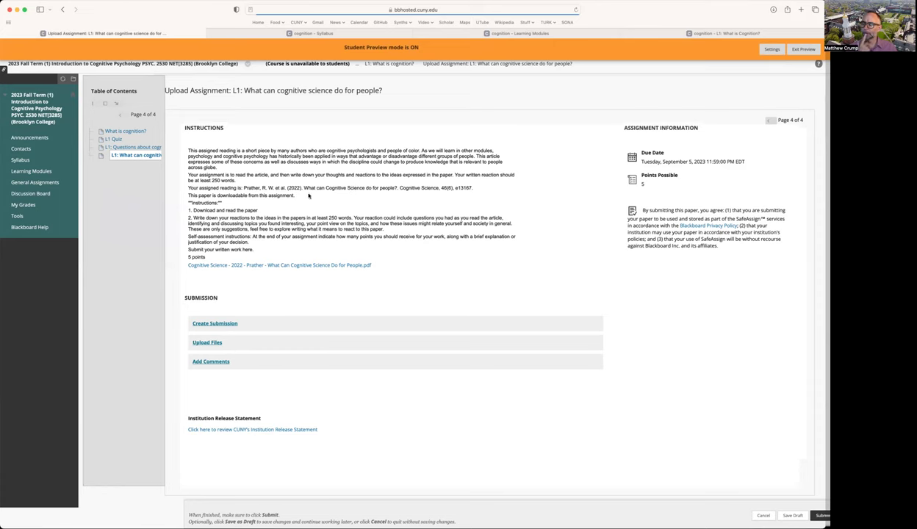
# Browse General Assignments: GA1 Short answer, GA2 Choose your own adventure, GA3 and Honors project.
pyautogui.click(45, 182)
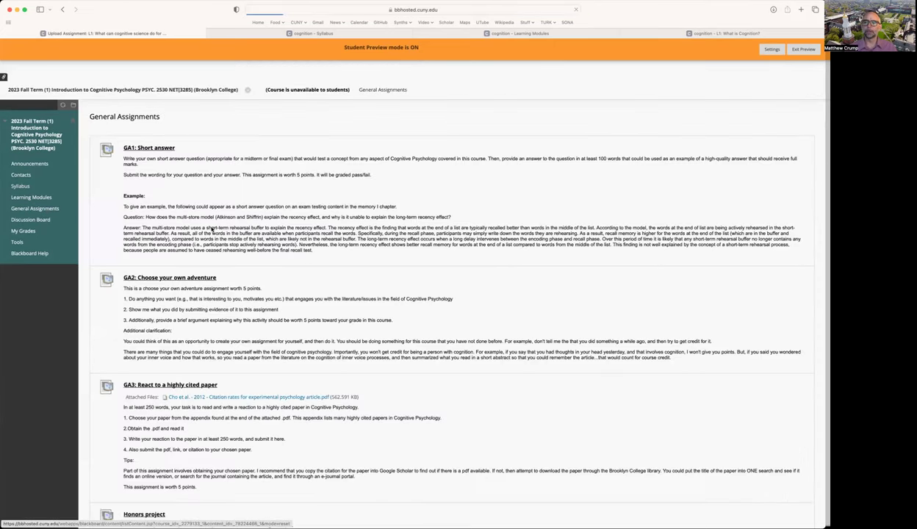
pyautogui.scroll(-1, 274, 230)
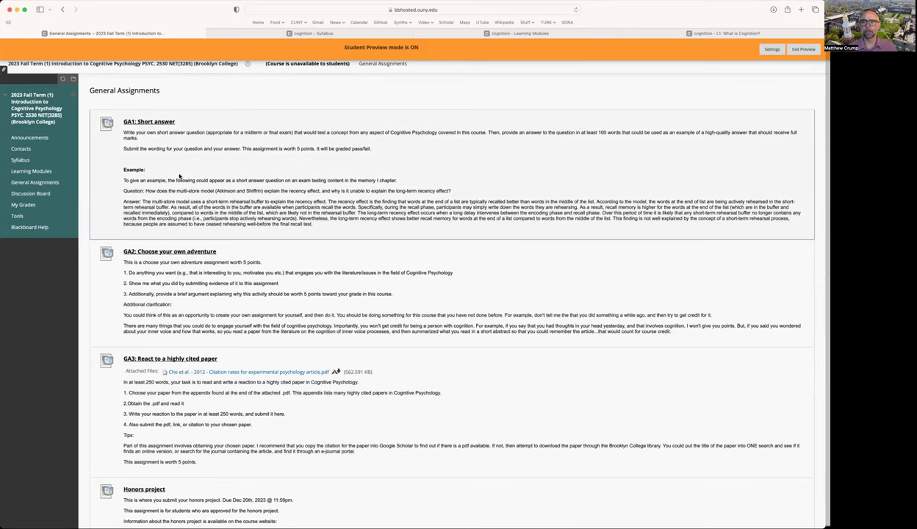
pyautogui.scroll(-2, 309, 396)
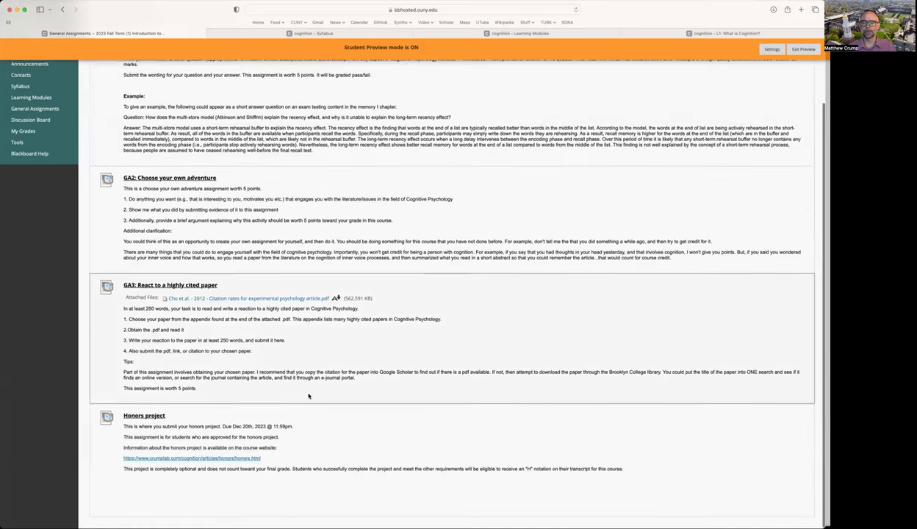
pyautogui.scroll(2, 308, 396)
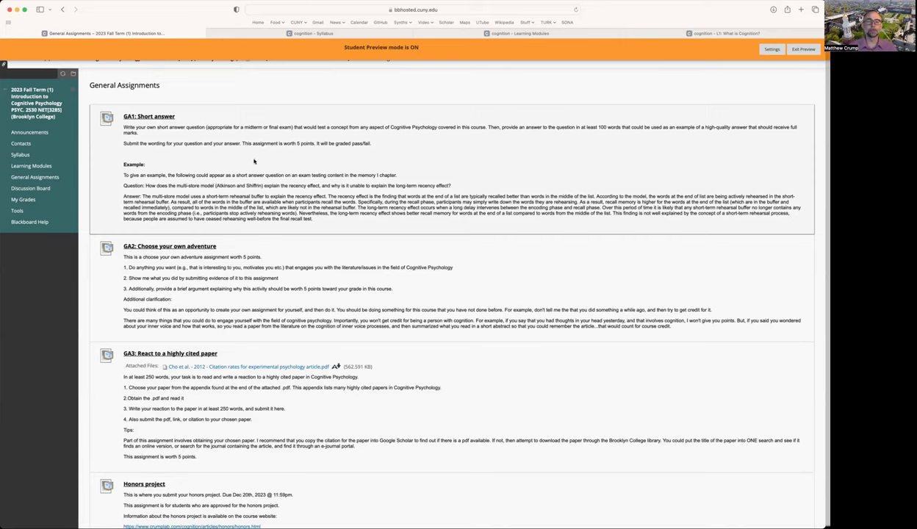
pyautogui.scroll(-2, 235, 166)
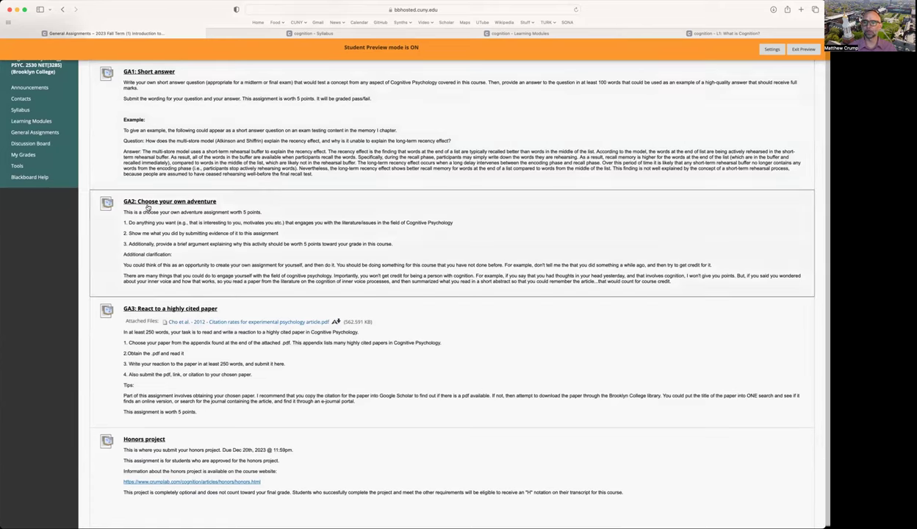
pyautogui.scroll(2, 262, 201)
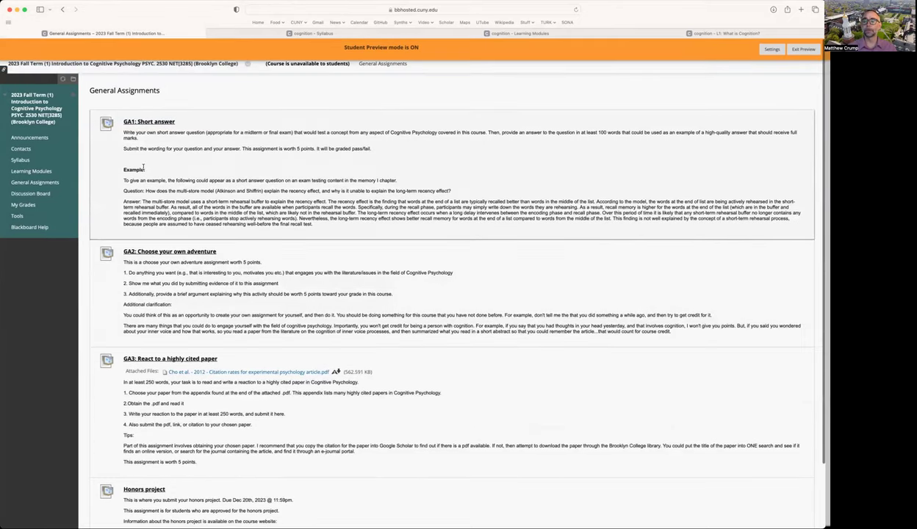
pyautogui.click(40, 193)
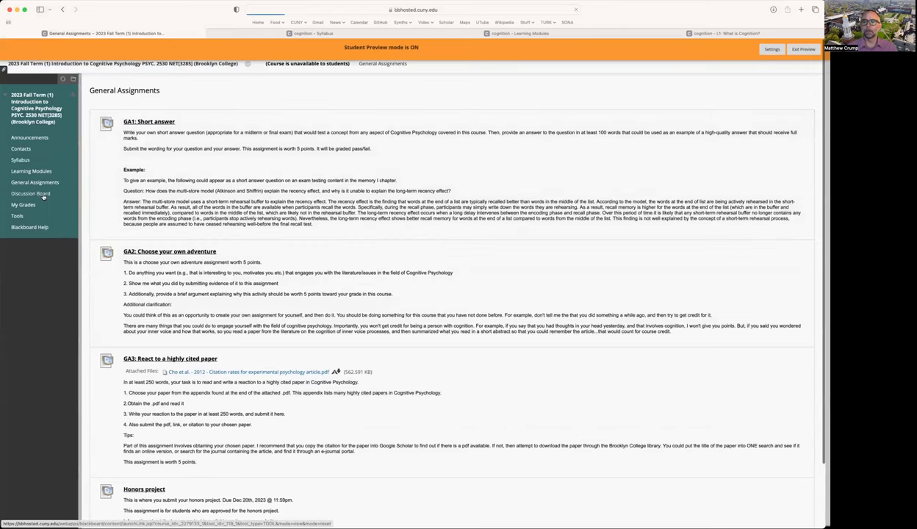
# Open the empty 'Ask questions about the course' forum on the Discussion Board.
pyautogui.scroll(-1, 375, 174)
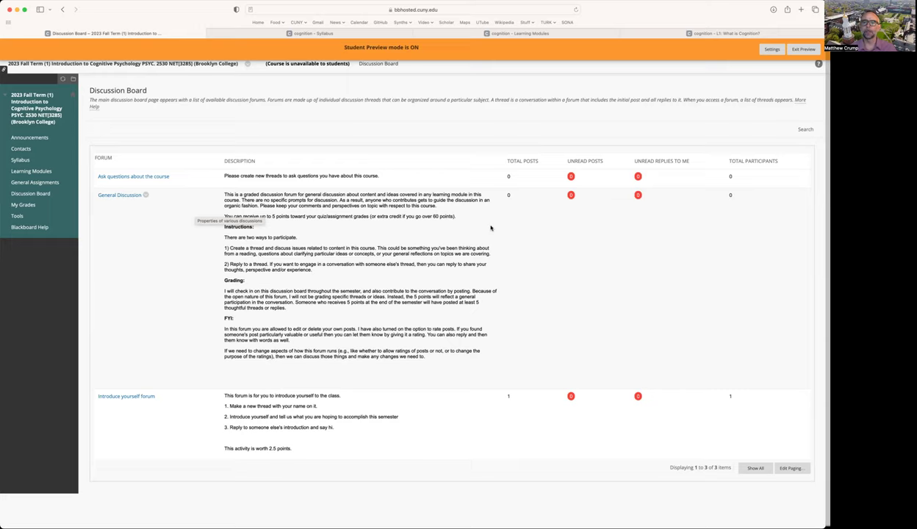
pyautogui.click(134, 177)
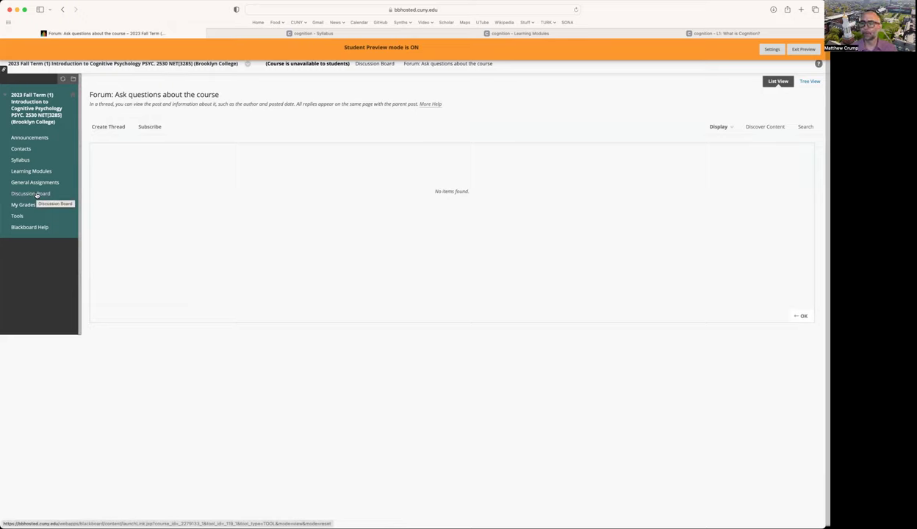
pyautogui.click(32, 205)
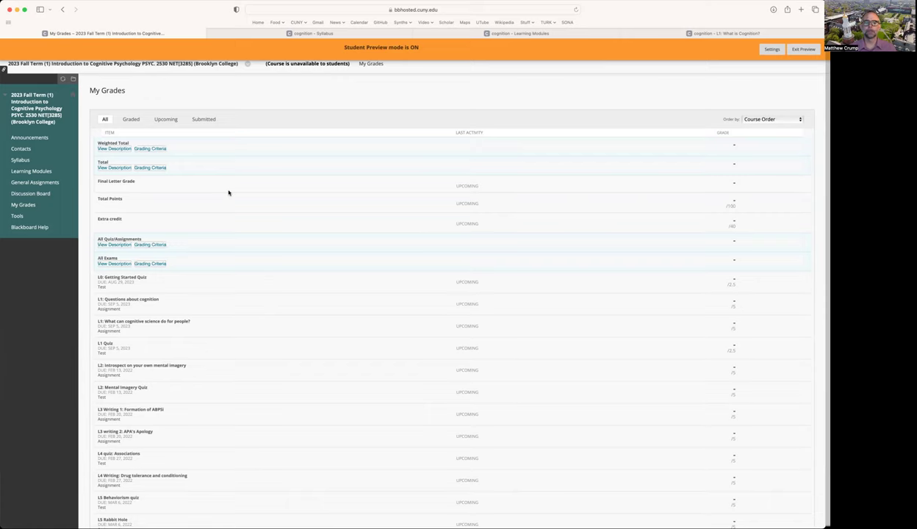
# Scroll through My Grades, where L0–L7 quizzes (2.5) and assignments (5) are all upcoming.
pyautogui.scroll(-5, 329, 197)
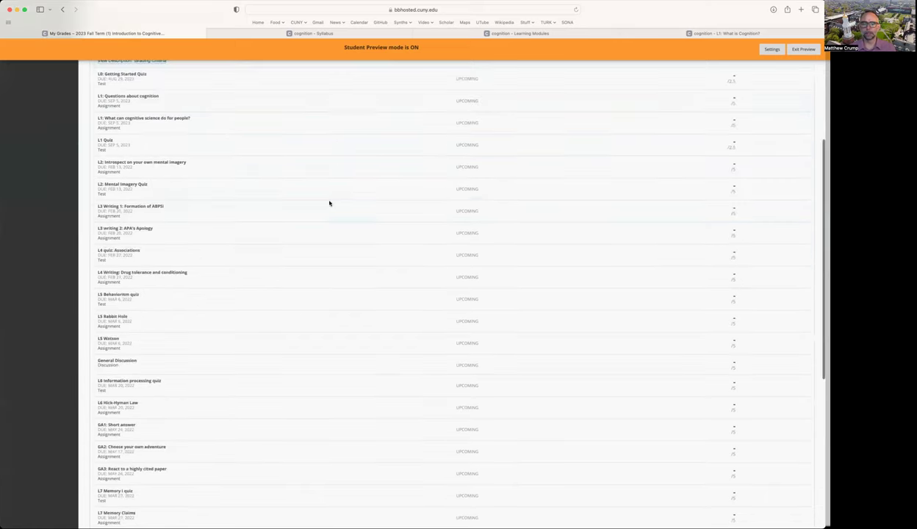
pyautogui.scroll(-5, 329, 203)
pyautogui.scroll(15, 265, 206)
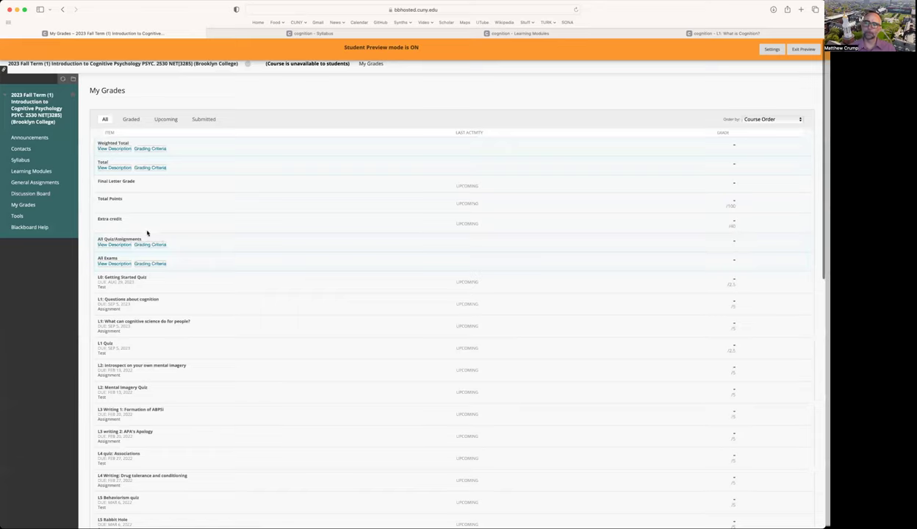
pyautogui.click(35, 109)
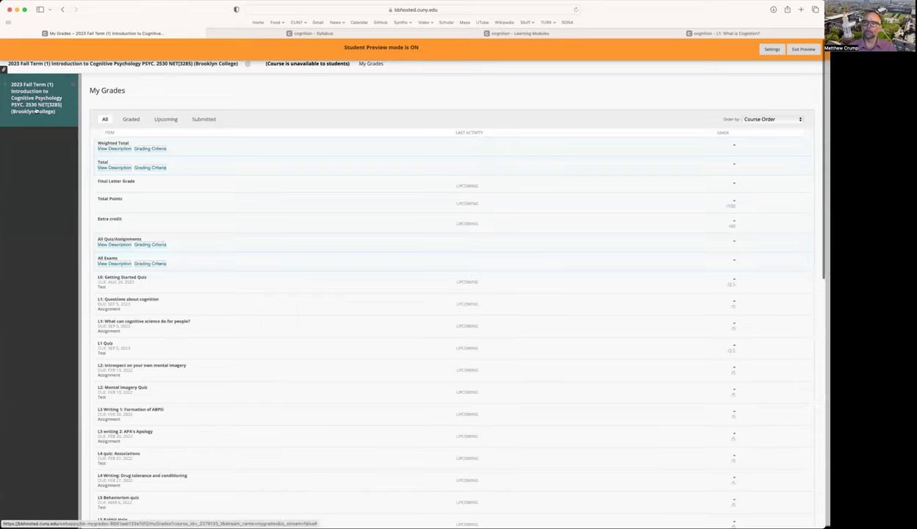